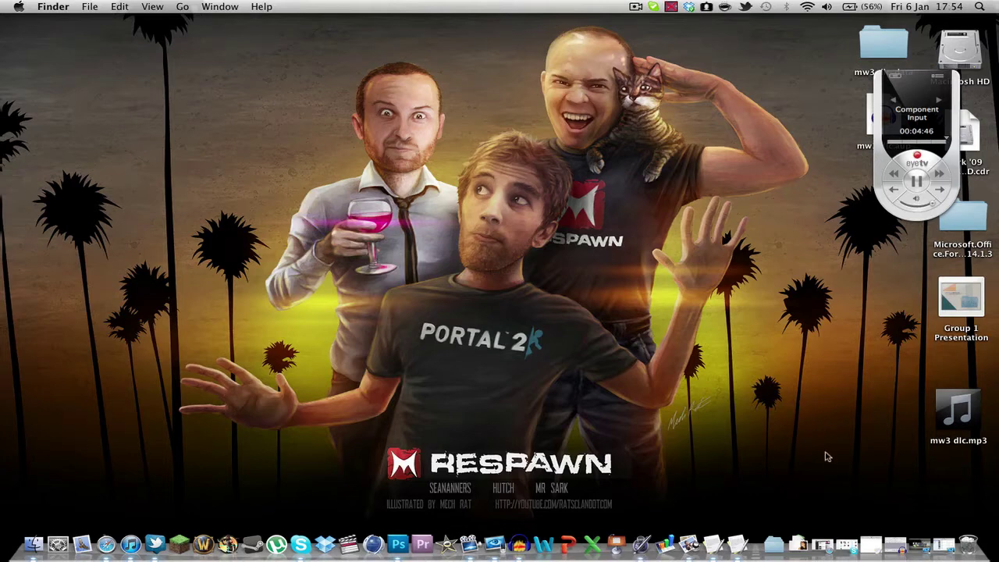
Switch to EyeTV and restore its minimized Component Input and EyeTV Programs windows
click(918, 541)
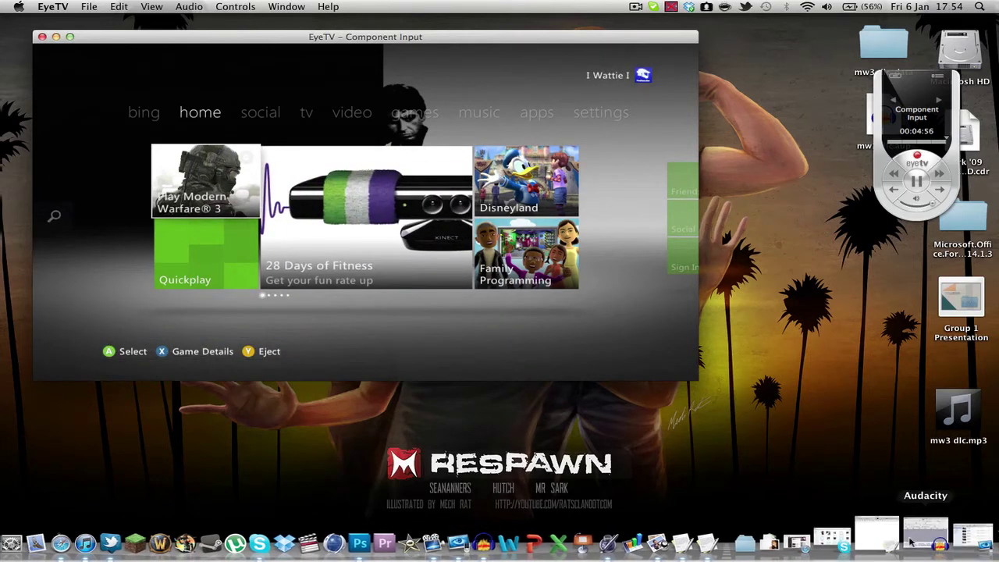
right_click(935, 543)
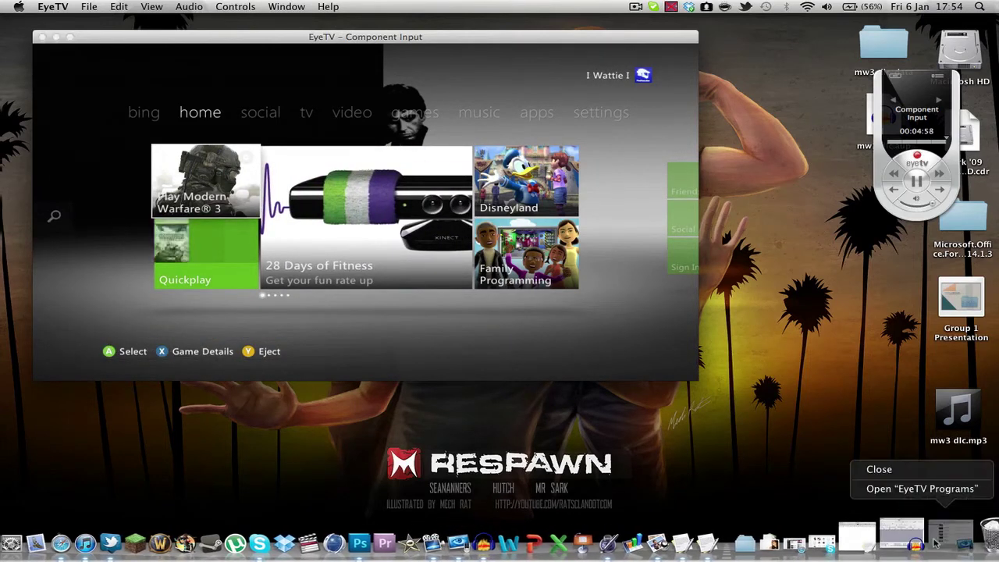
click(926, 490)
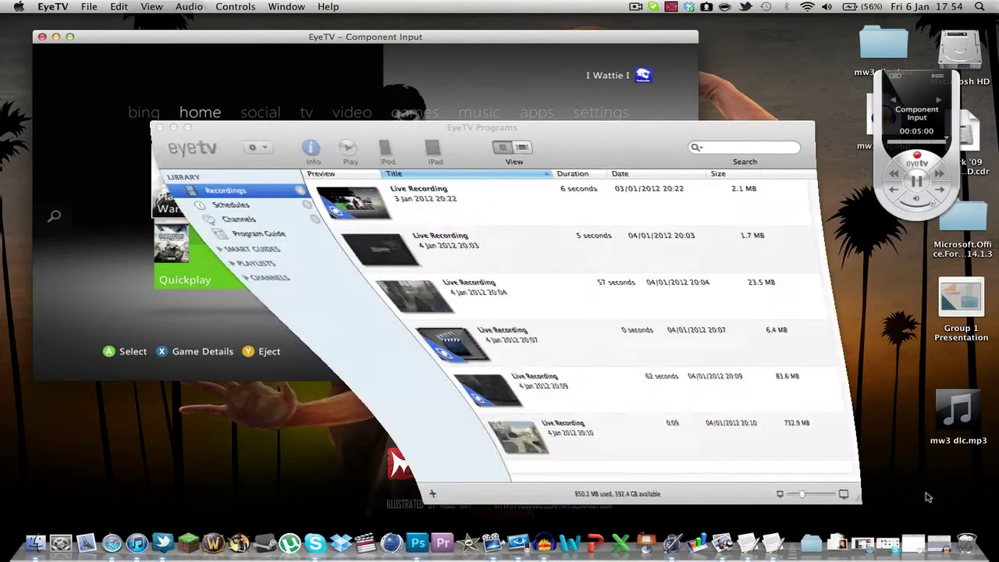
Arrange the two EyeTV windows so they overlap, with the Component Input window in front of EyeTV Programs
drag(591, 137, 465, 113)
click(517, 42)
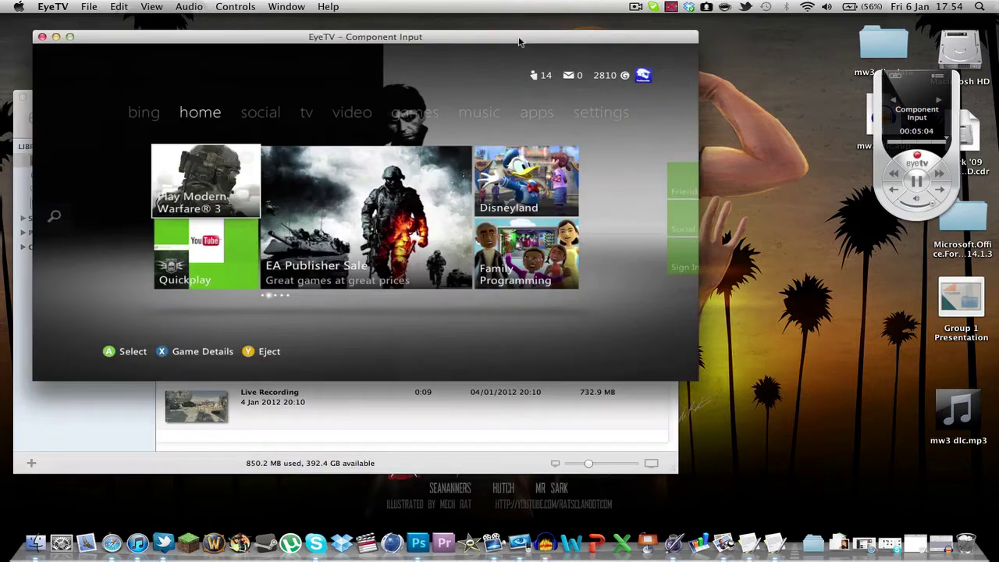
drag(504, 39, 572, 35)
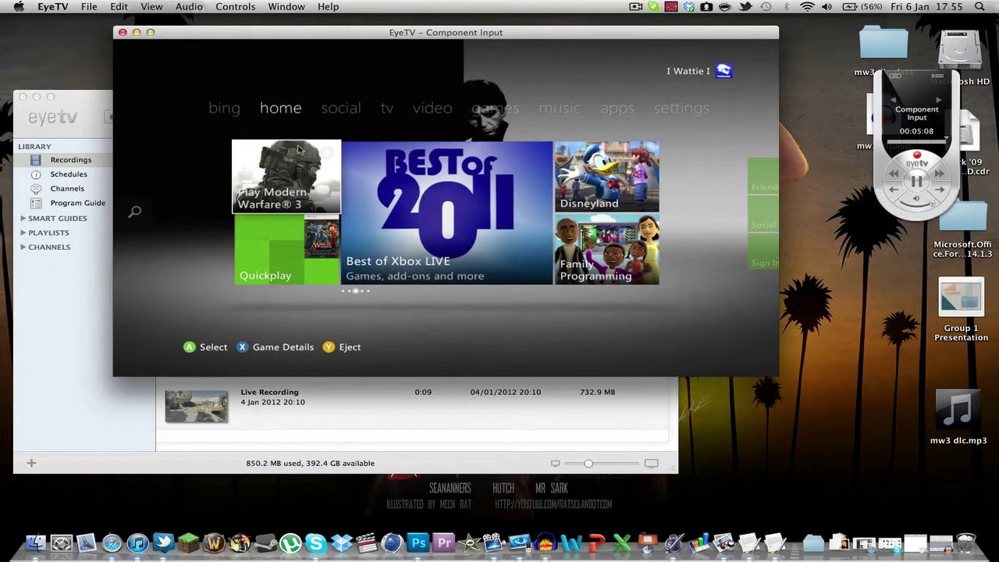
drag(85, 93, 84, 72)
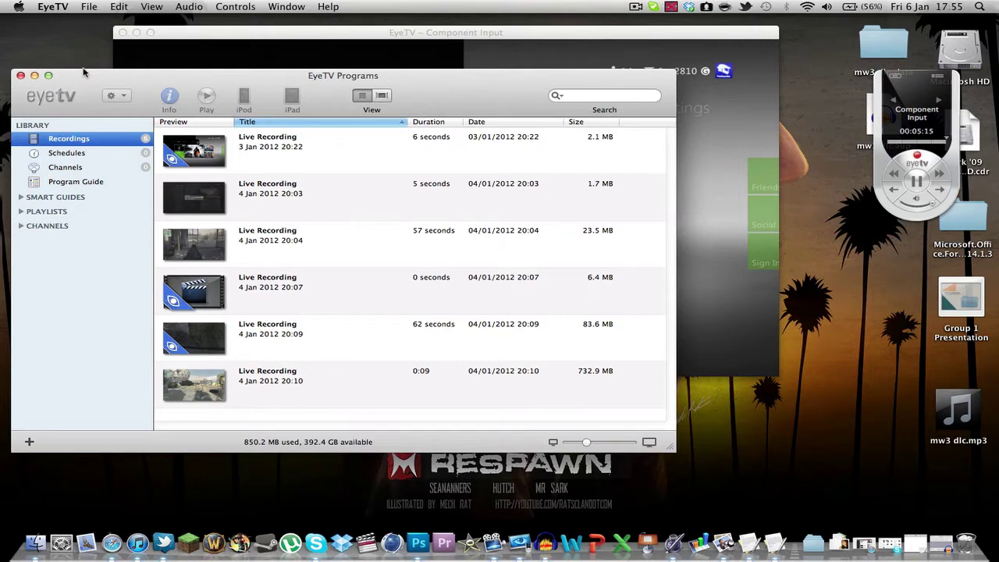
click(201, 35)
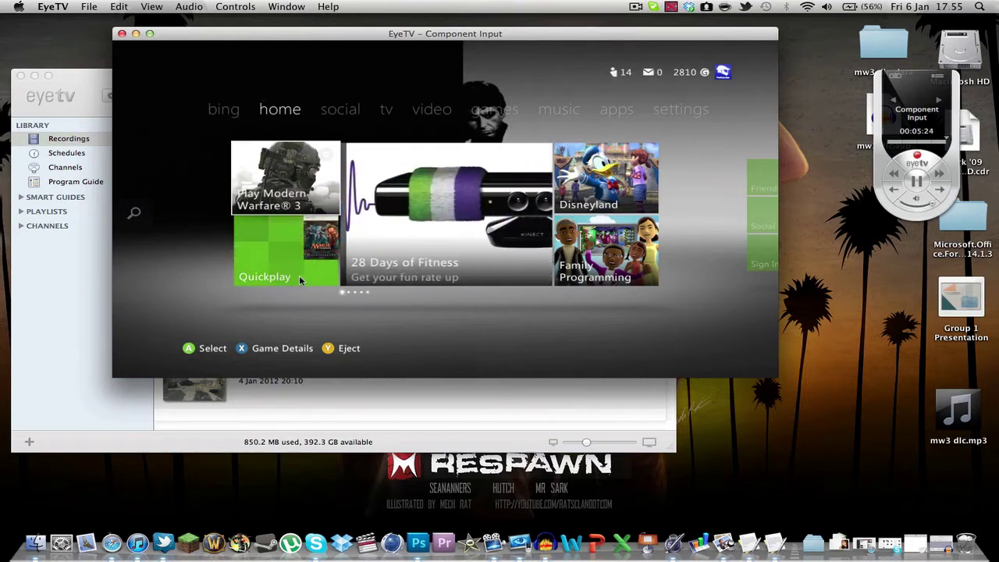
Open the EyeTV preferences showing the Hauppauge HD PVR encoding settings
mouse_move(330, 341)
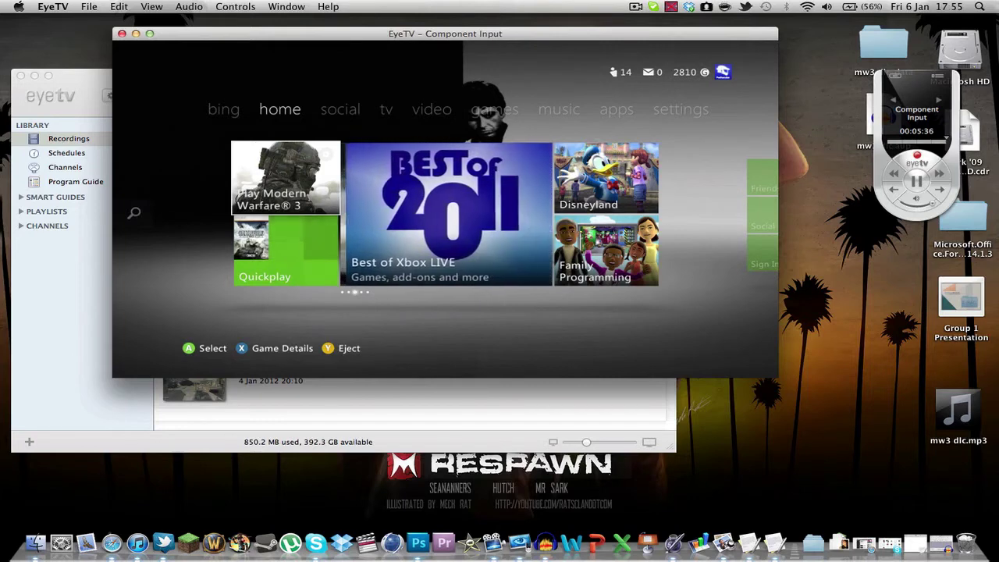
click(59, 7)
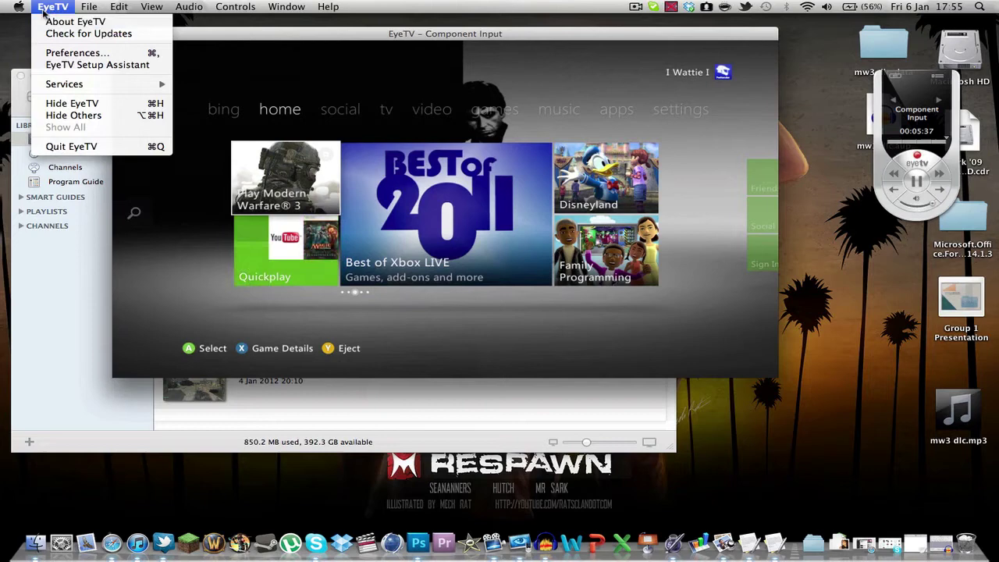
click(61, 53)
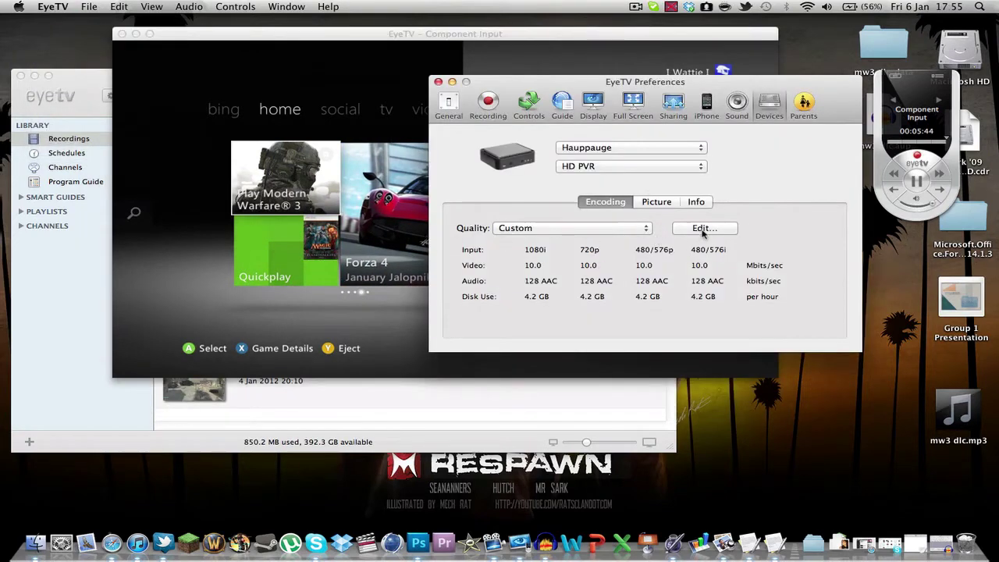
Try the Good quality preset for the HD PVR encoding and look through the other quality options
click(602, 228)
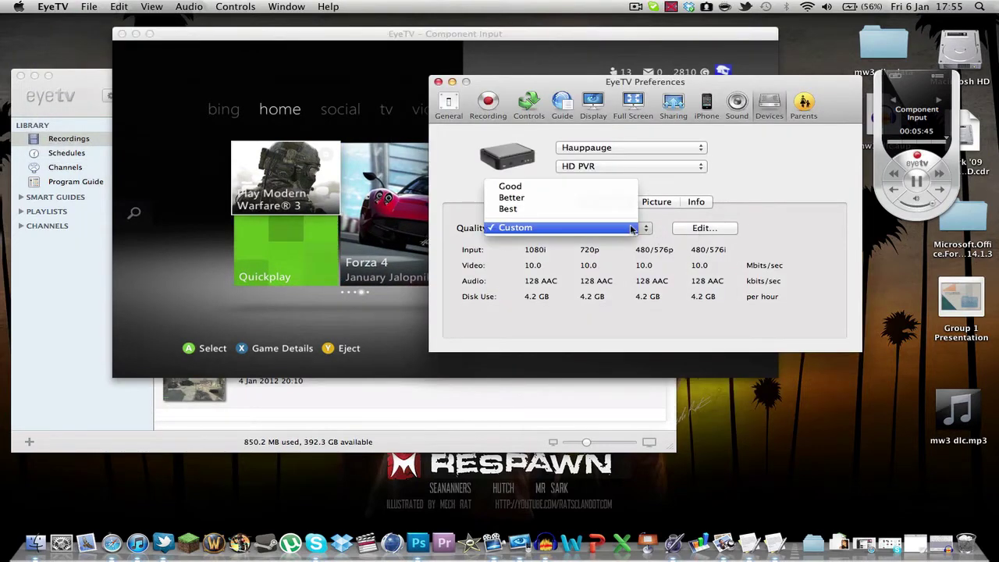
click(598, 187)
click(604, 228)
click(718, 240)
click(614, 233)
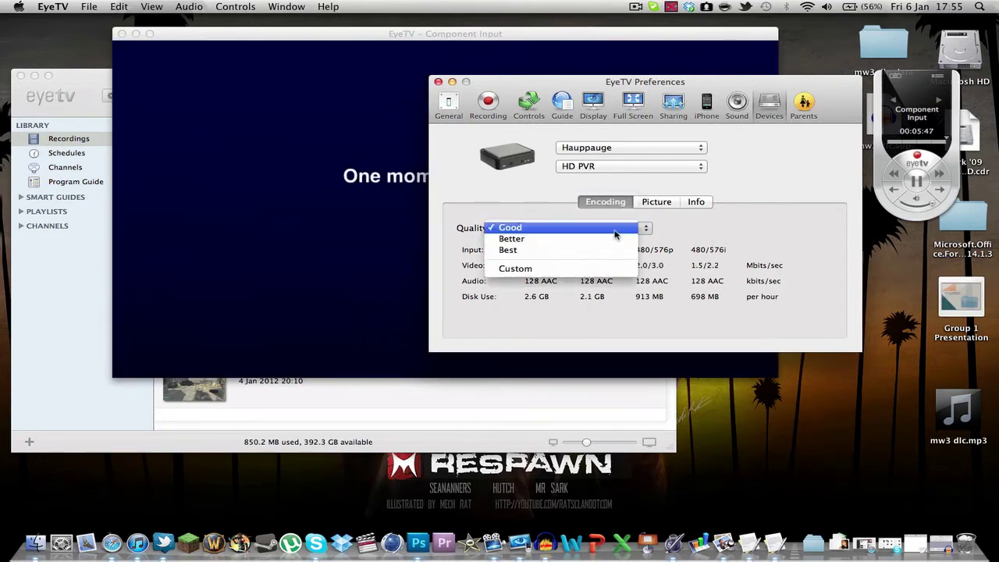
click(771, 268)
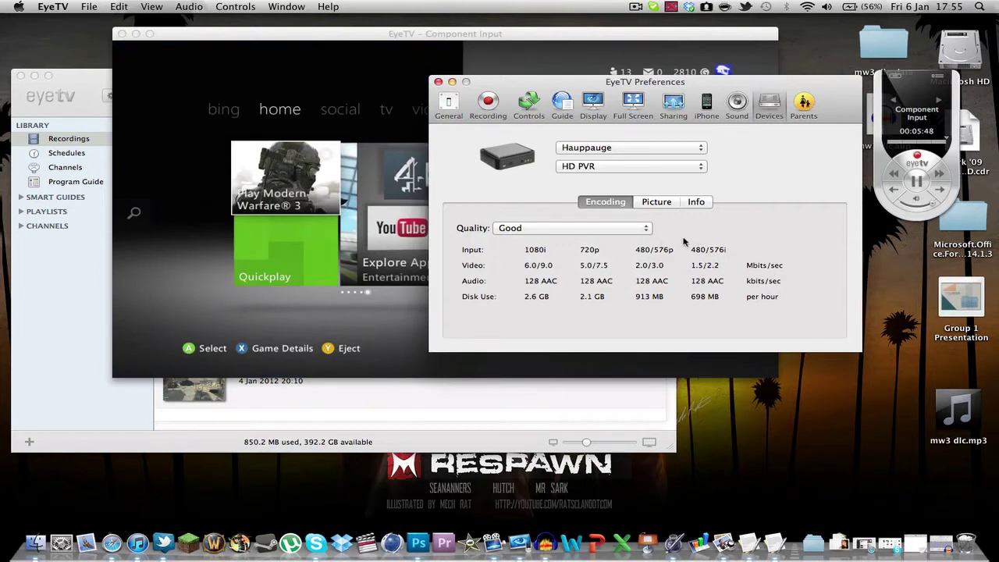
Switch the encoding quality to Custom and set the average video bit rate to 12.0 Mbps
click(617, 228)
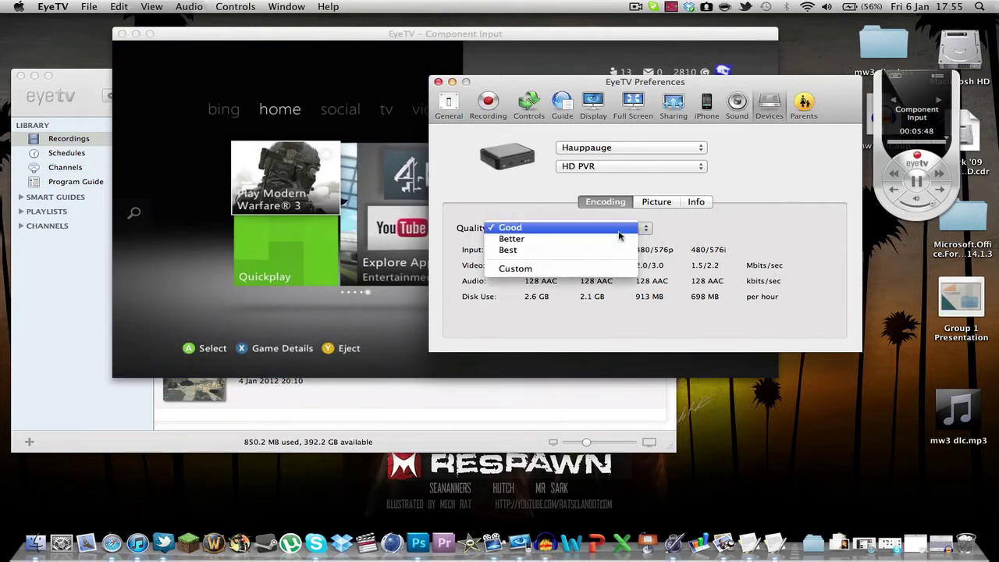
click(587, 268)
click(690, 229)
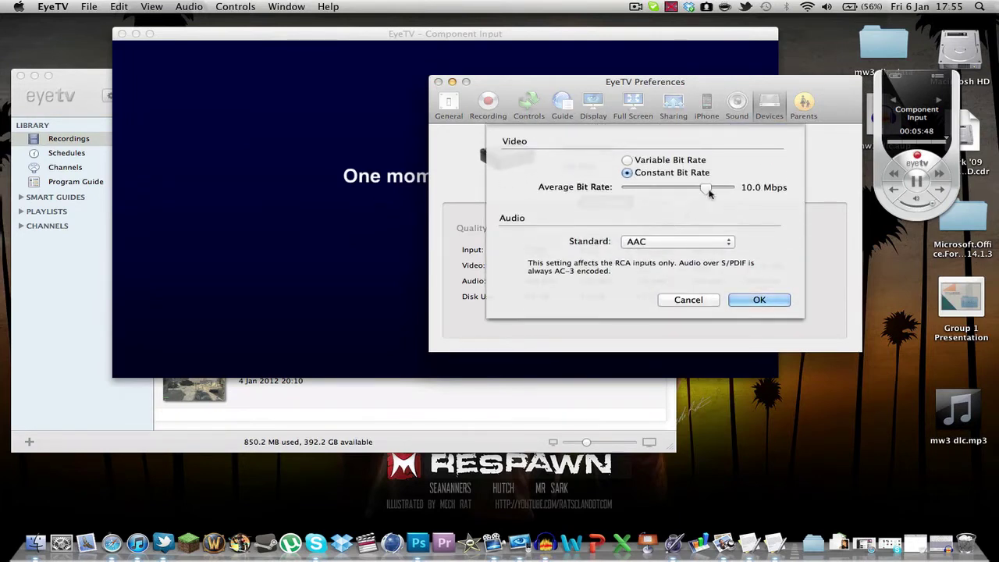
mouse_move(706, 188)
mouse_down()
mouse_move(745, 191)
mouse_move(705, 188)
mouse_move(716, 188)
mouse_up()
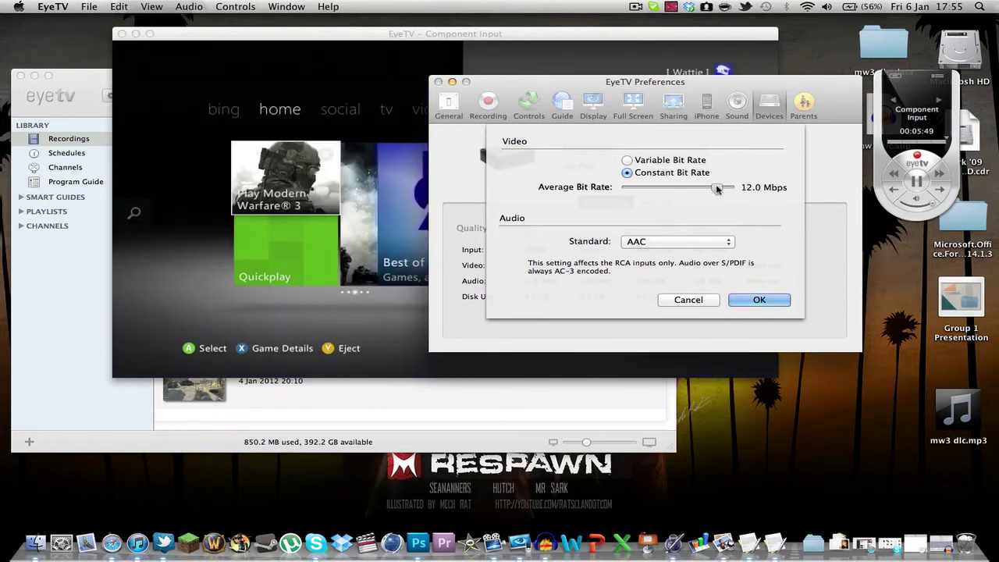
click(769, 300)
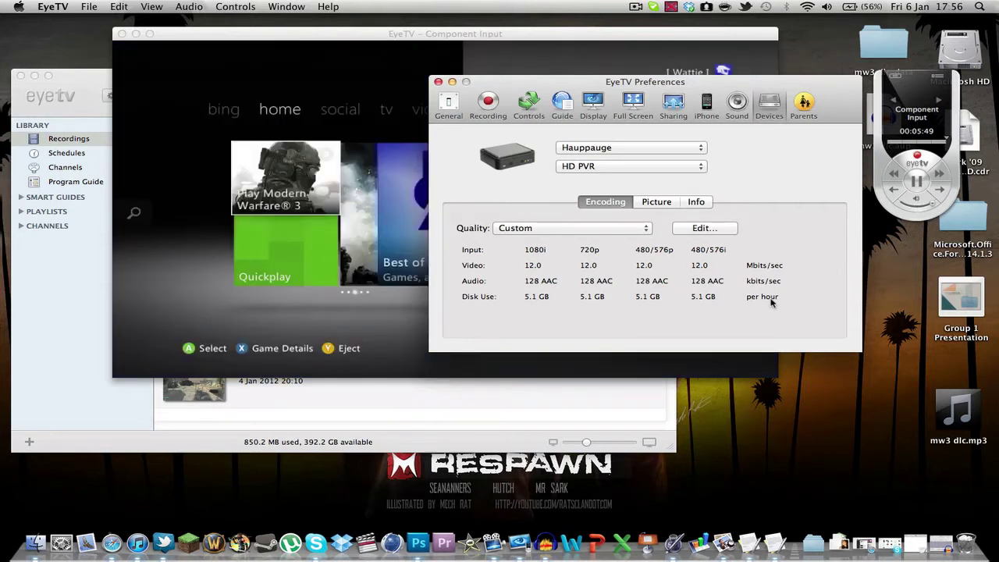
Bring the Component Input window forward and rewind its buffered footage to about 2:39
click(398, 68)
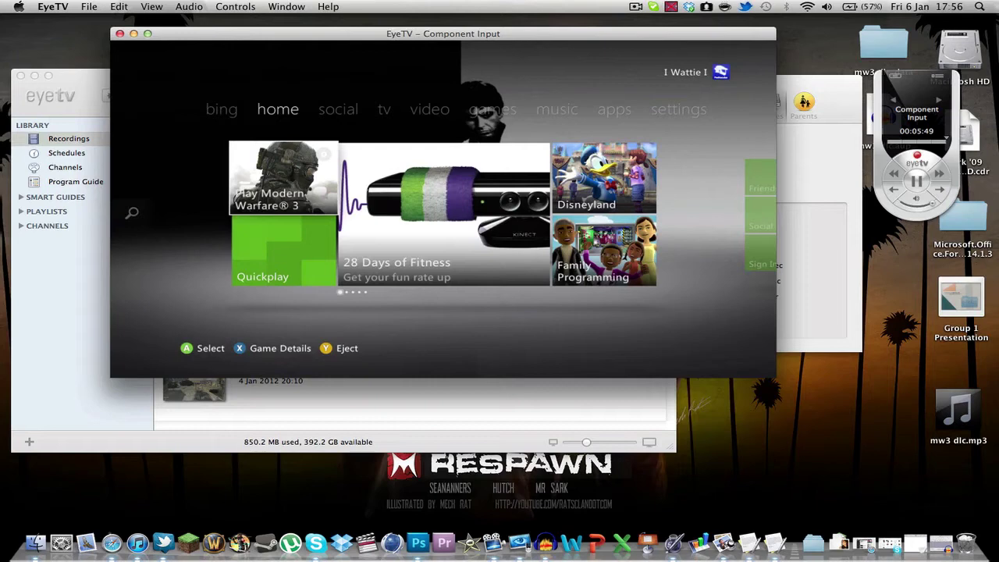
mouse_move(631, 319)
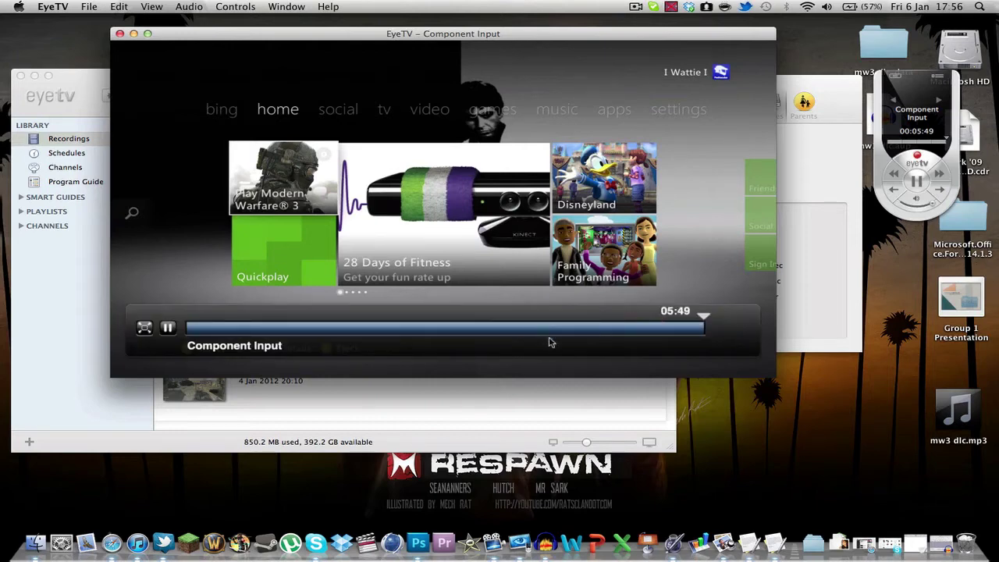
click(435, 328)
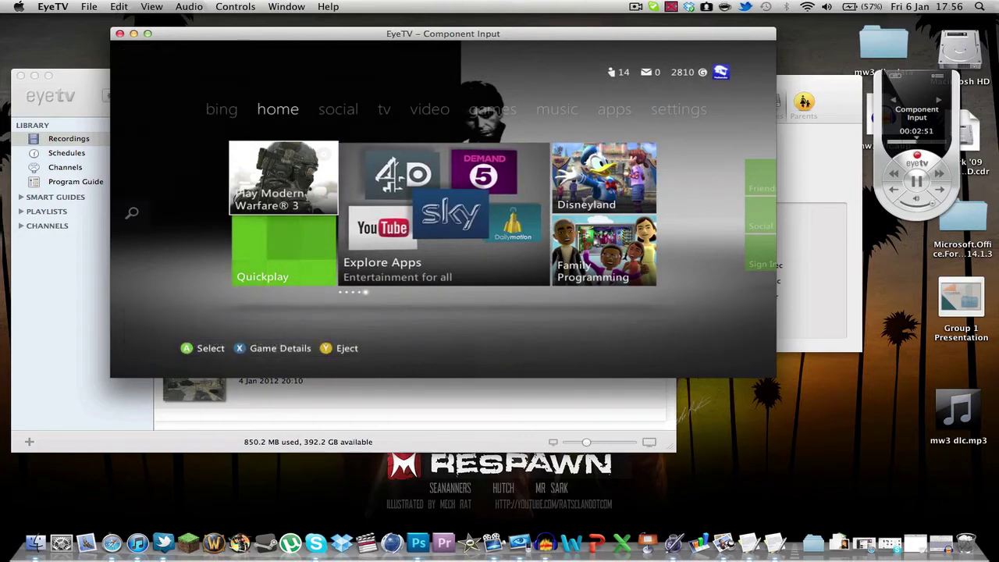
mouse_move(275, 329)
drag(190, 329, 394, 325)
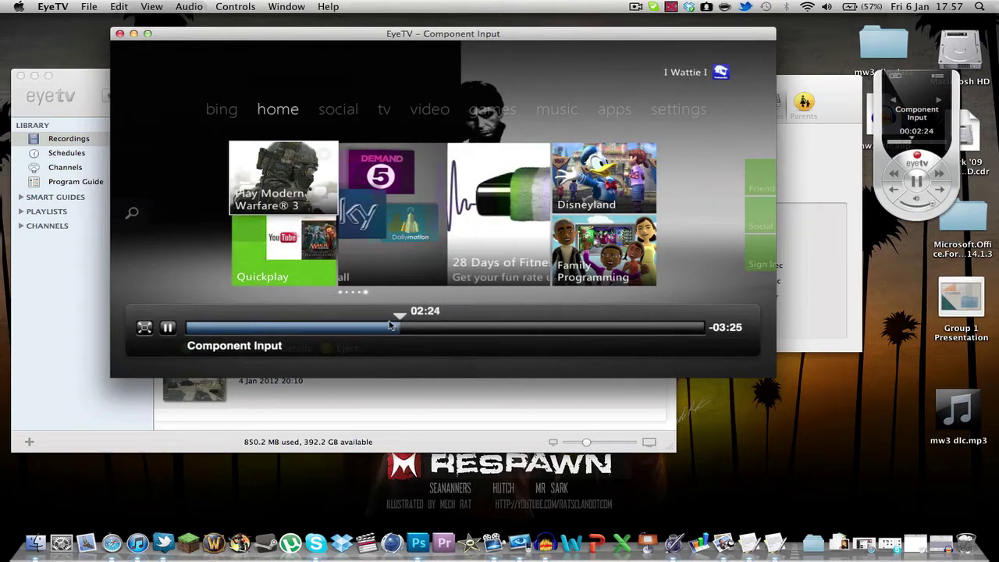
click(388, 328)
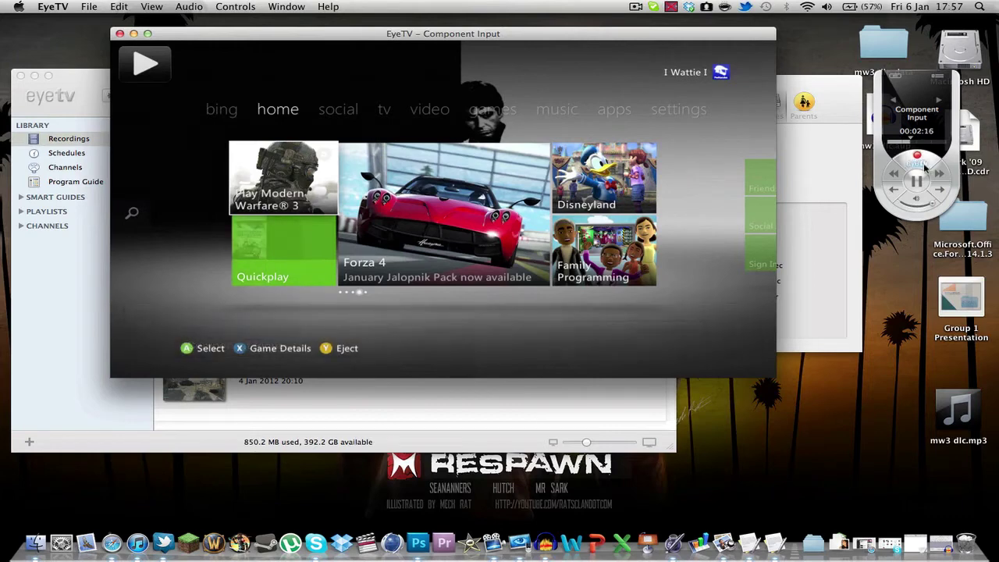
mouse_move(416, 336)
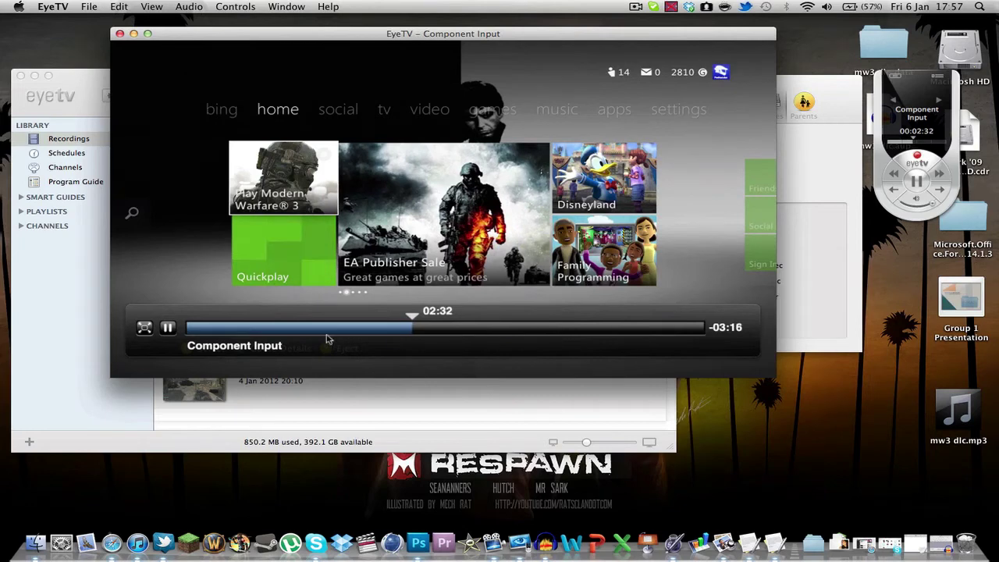
click(429, 337)
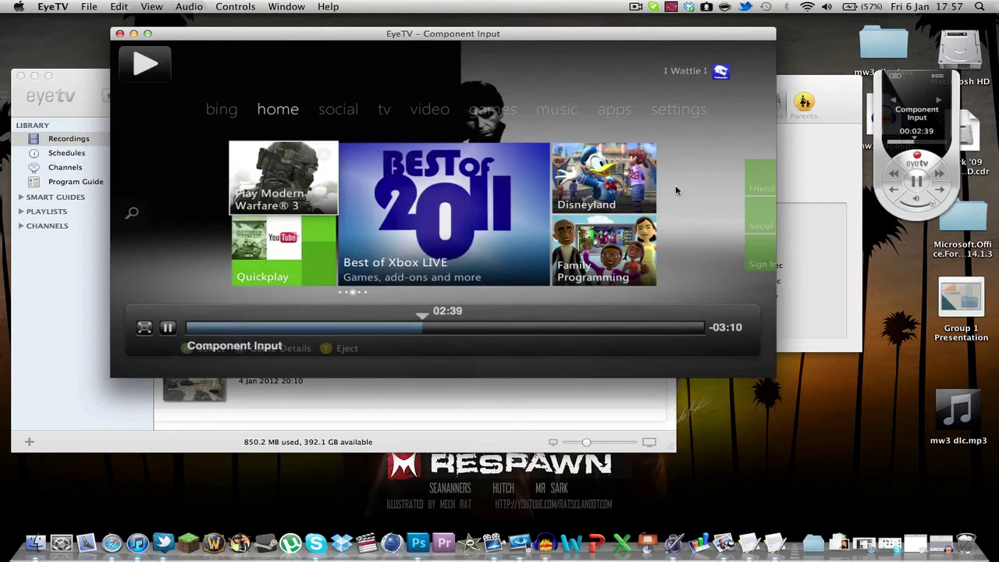
Record the Component Input footage, stop the recording, and bring the EyeTV Programs window in front with the new recording selected
click(917, 156)
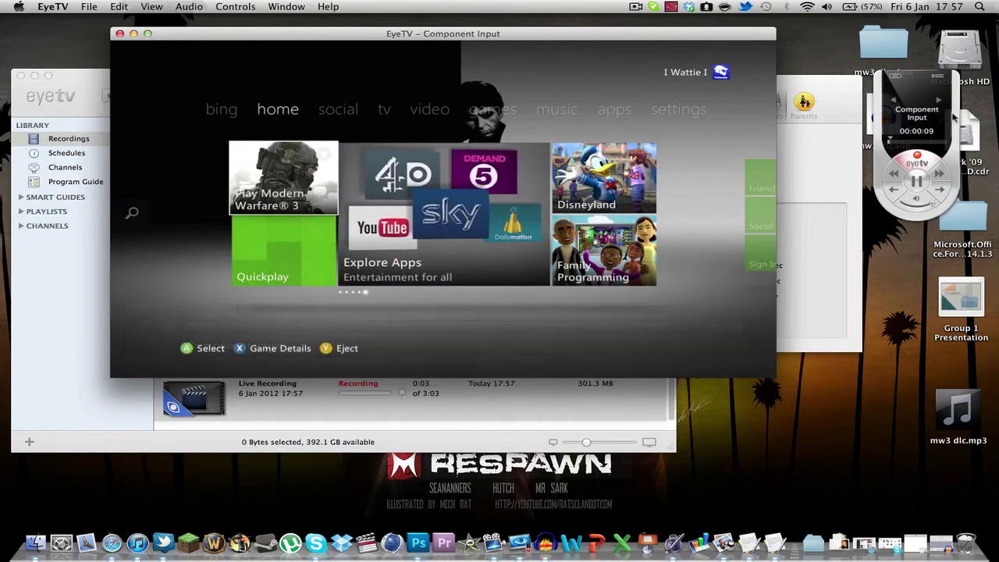
click(918, 156)
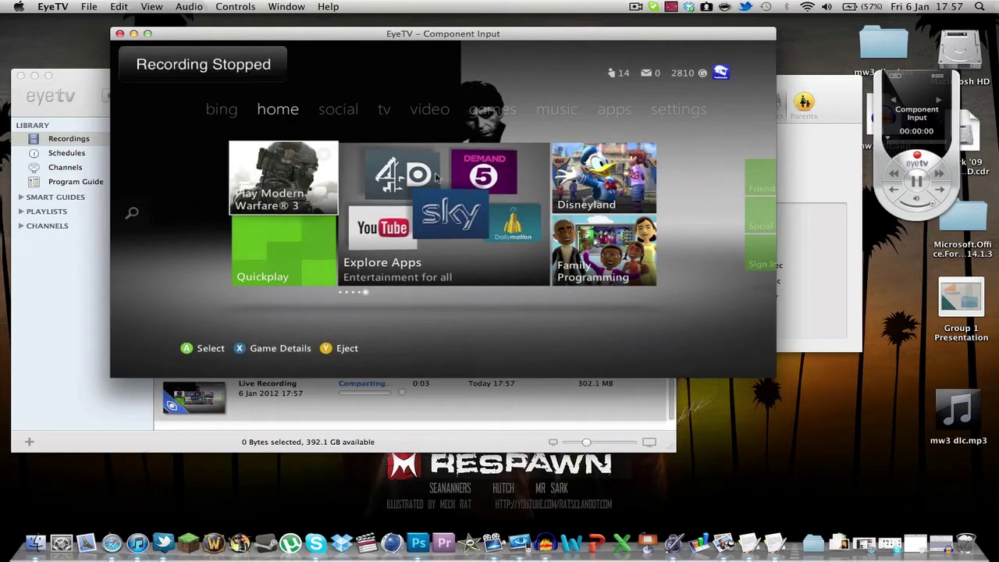
click(460, 390)
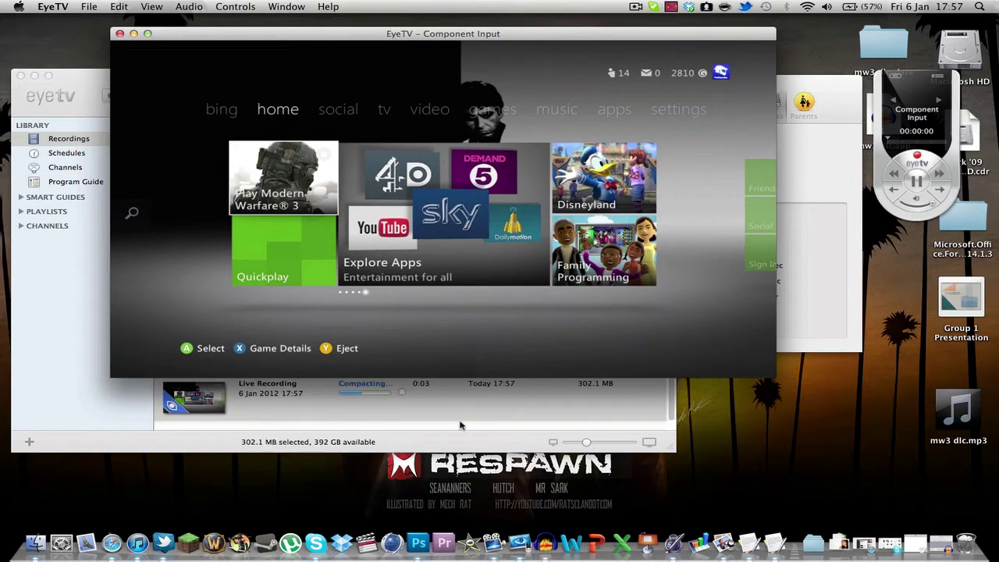
drag(413, 81, 519, 46)
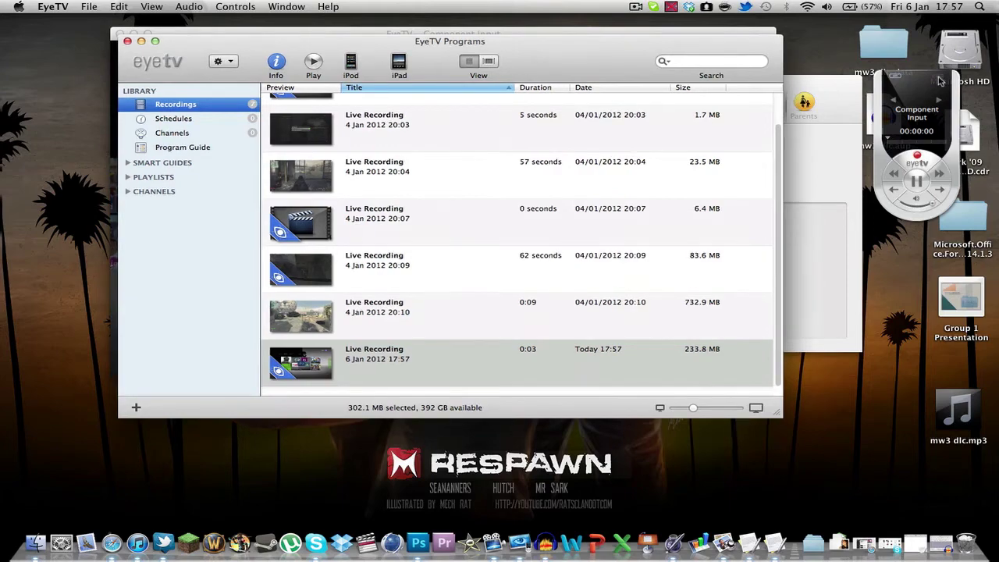
drag(596, 34, 586, 51)
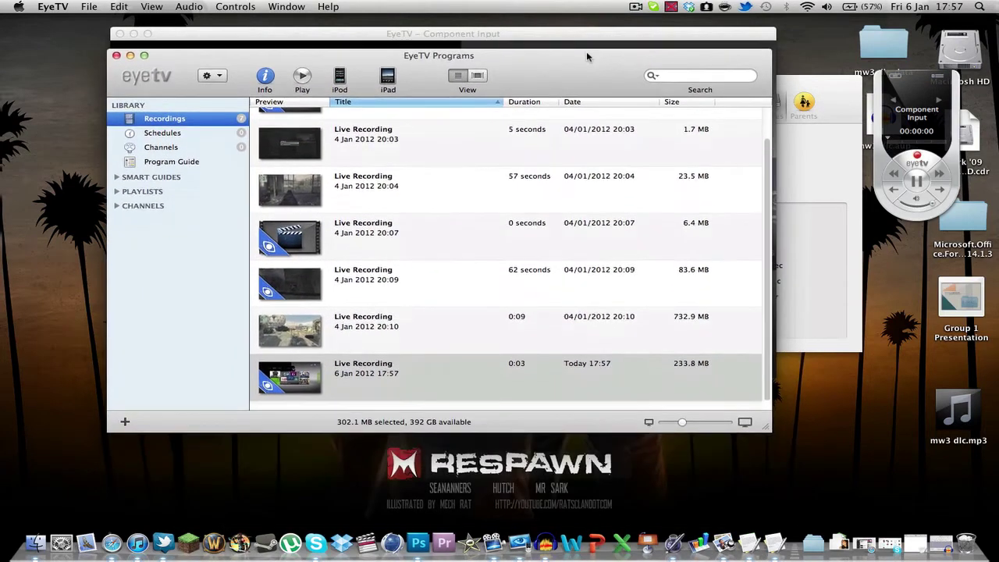
Export the recording of 6 Jan 2012 17:57 to the Desktop in HD 1080p format
click(467, 380)
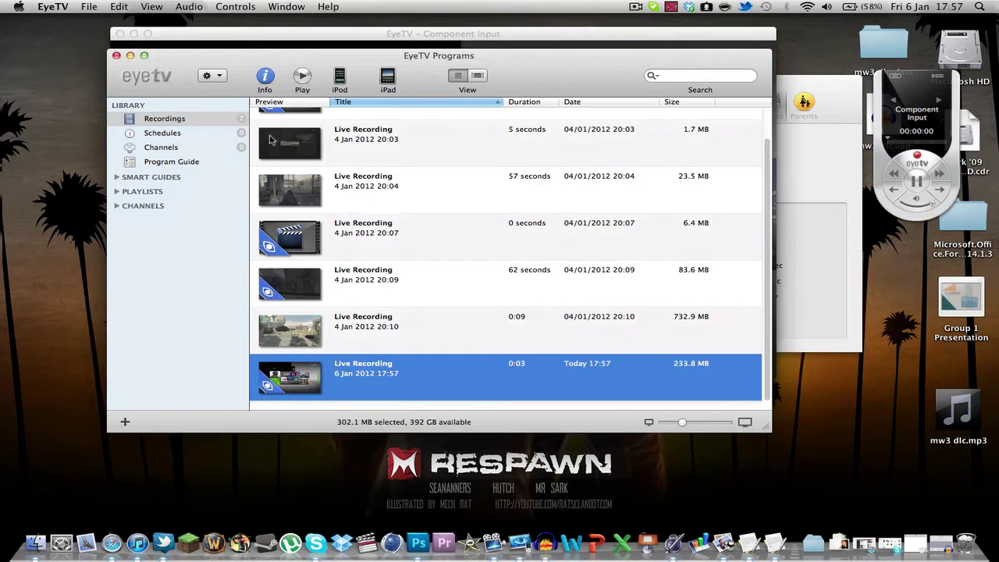
click(212, 76)
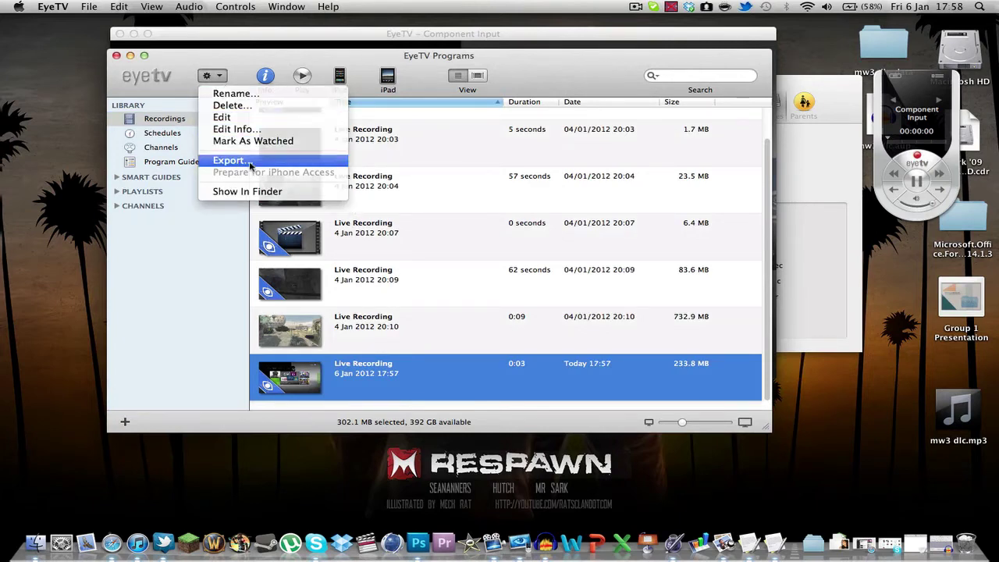
click(249, 161)
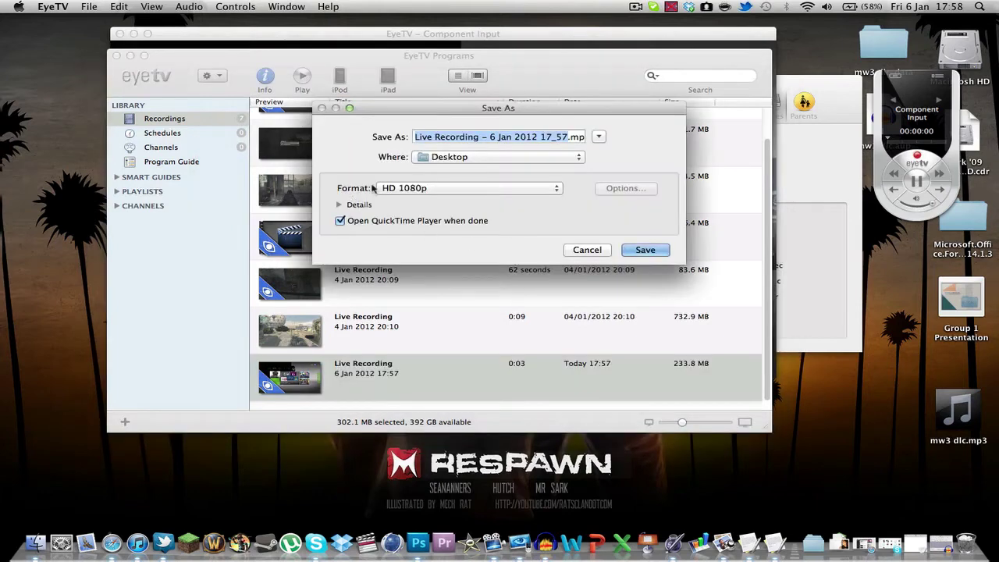
click(442, 194)
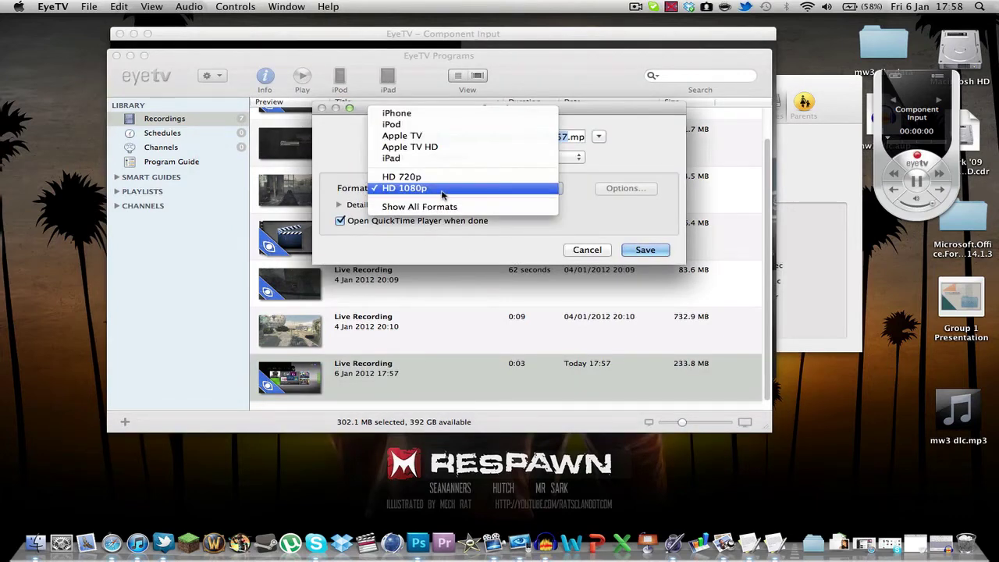
click(443, 194)
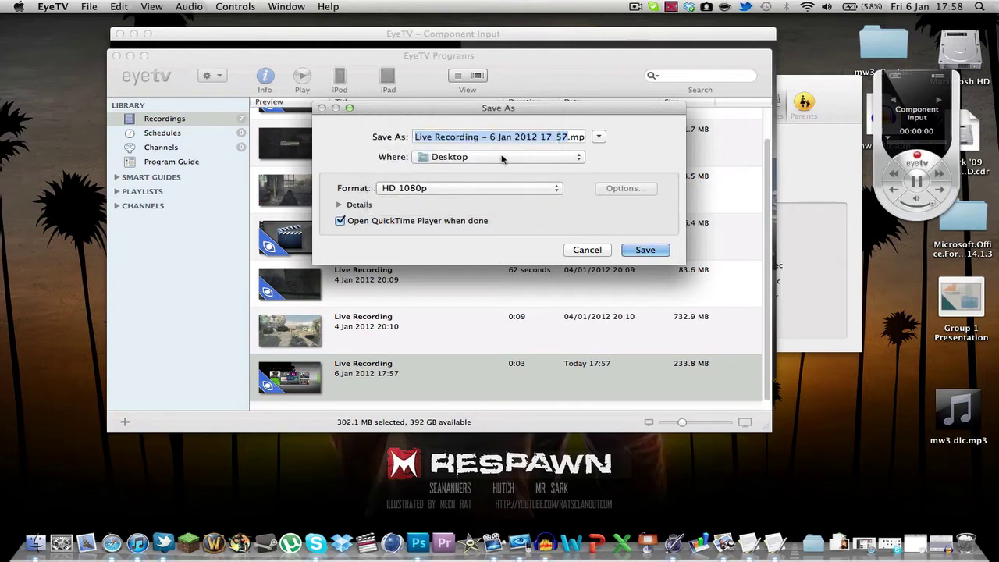
click(633, 250)
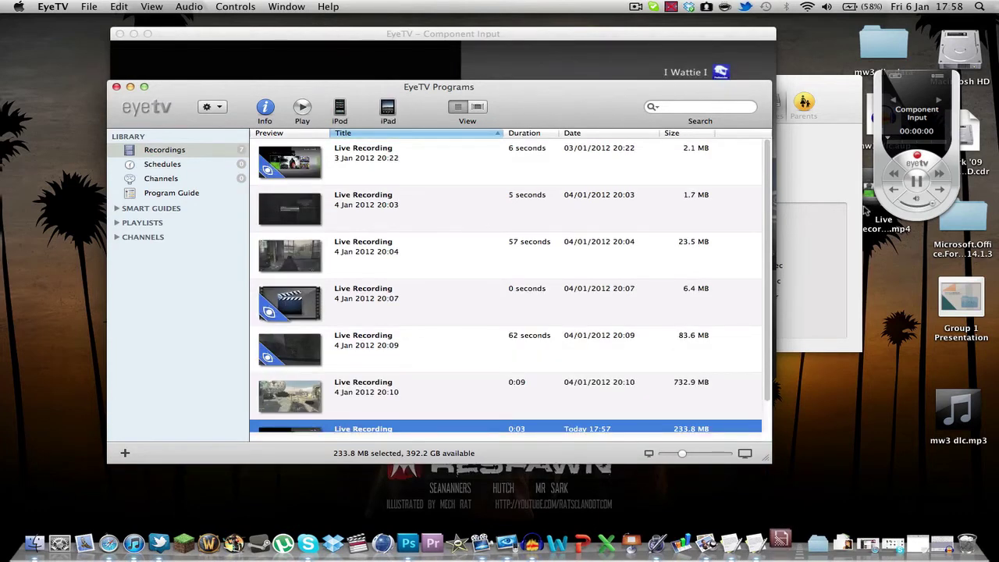
Close the EyeTV Preferences window and move the exported Live Recording clip on the desktop out from behind the remote
drag(825, 110, 809, 180)
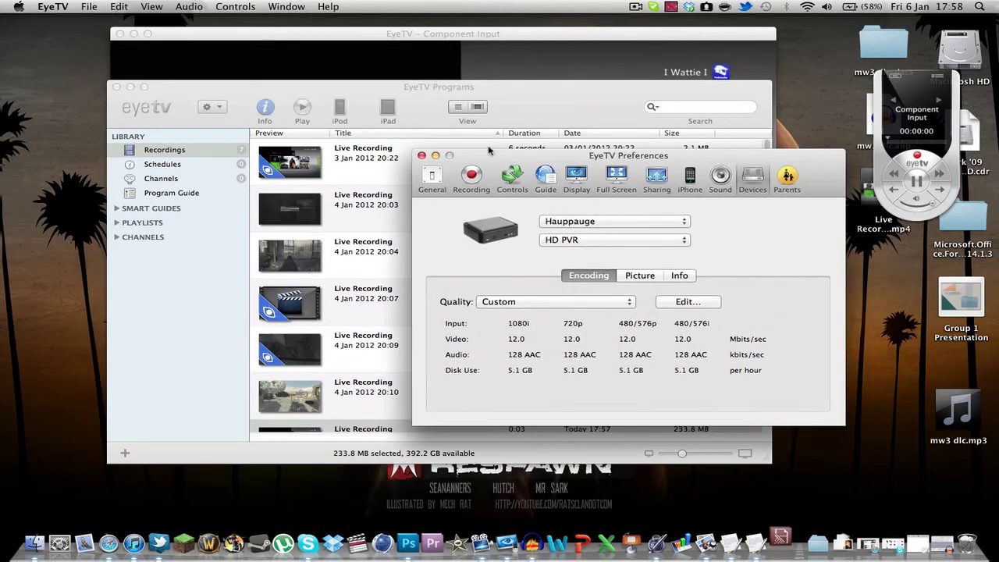
click(422, 155)
drag(882, 199, 844, 199)
Close the EyeTV Programs window and leave the Component Input window in front
drag(511, 114, 446, 114)
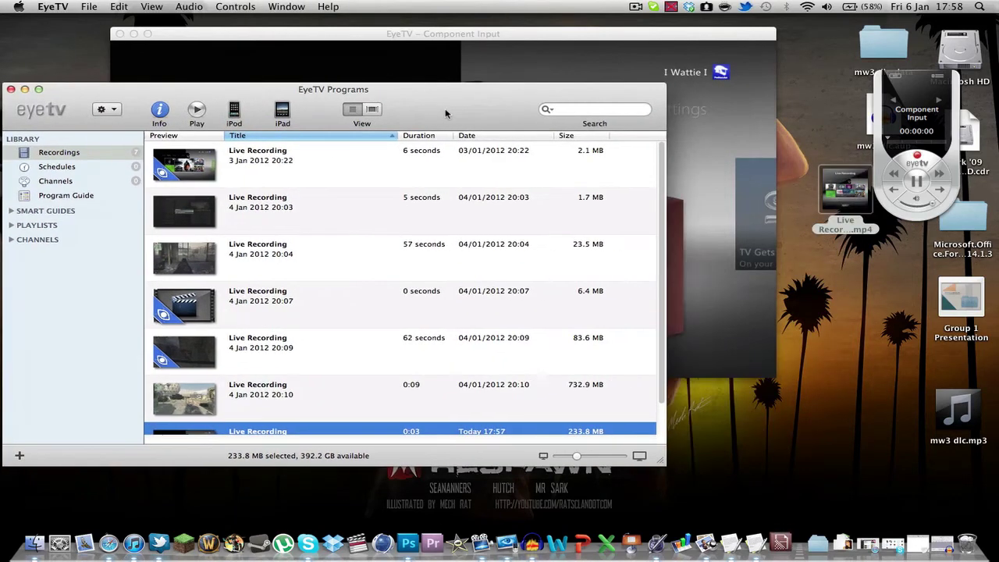
click(472, 36)
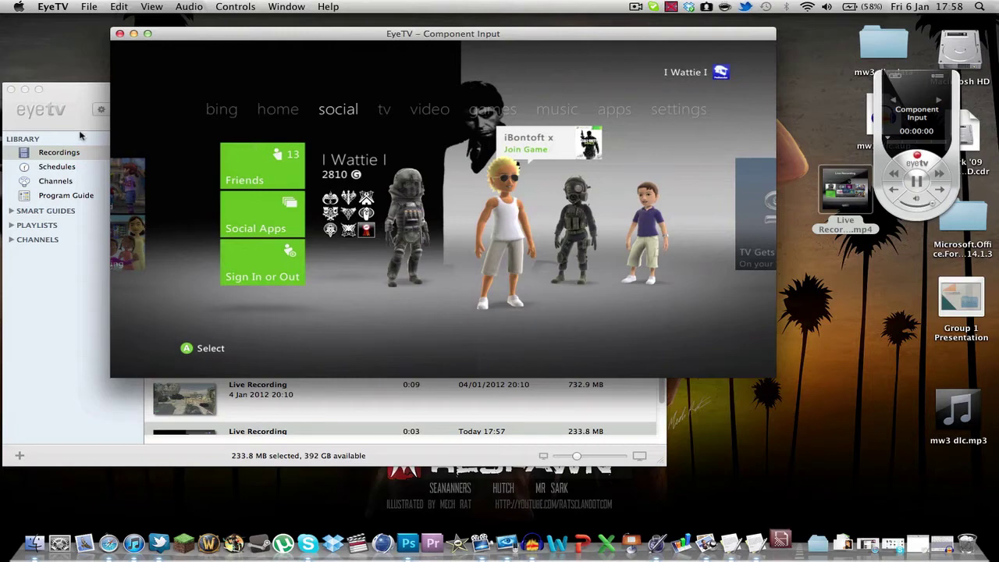
click(78, 94)
click(10, 89)
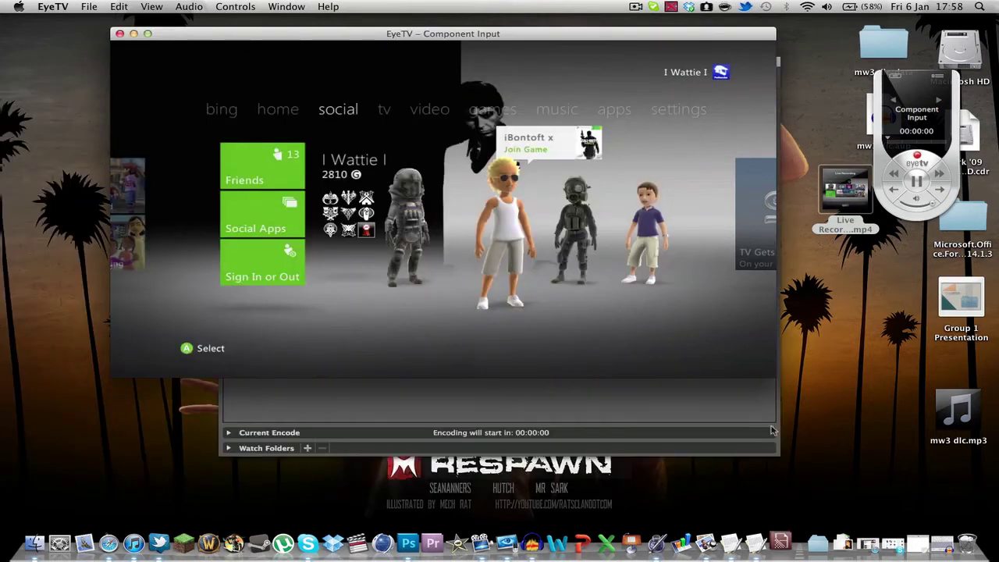
click(660, 408)
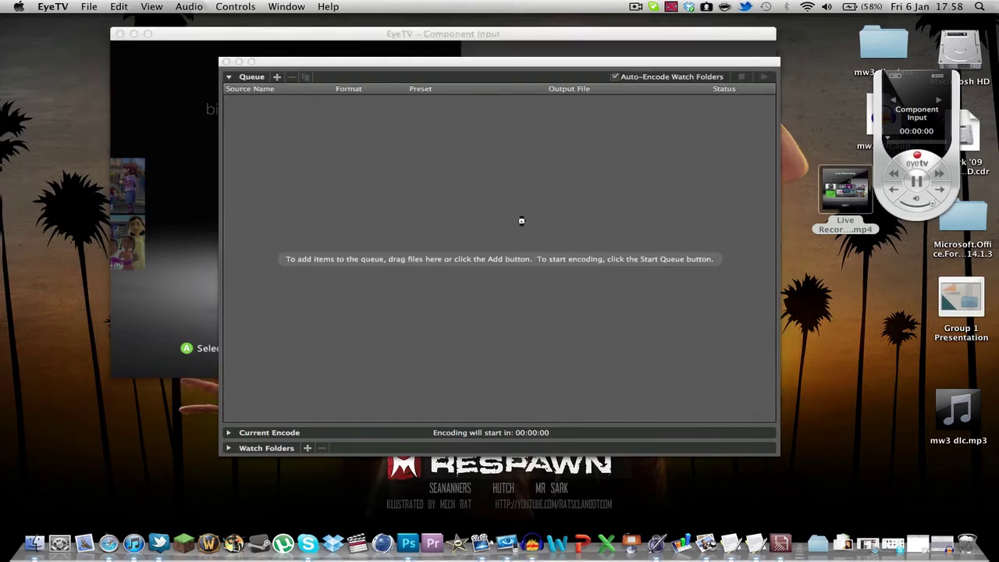
click(279, 37)
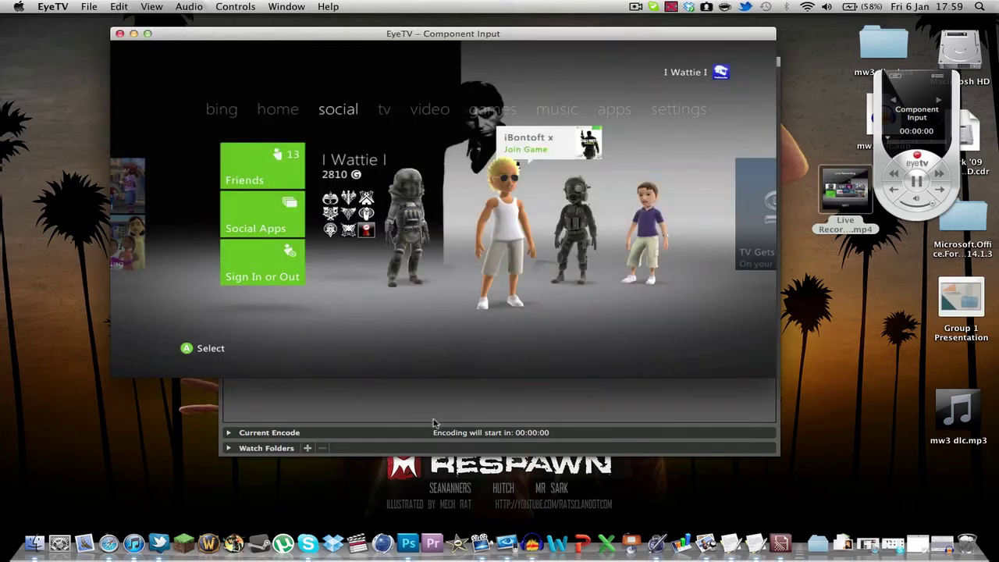
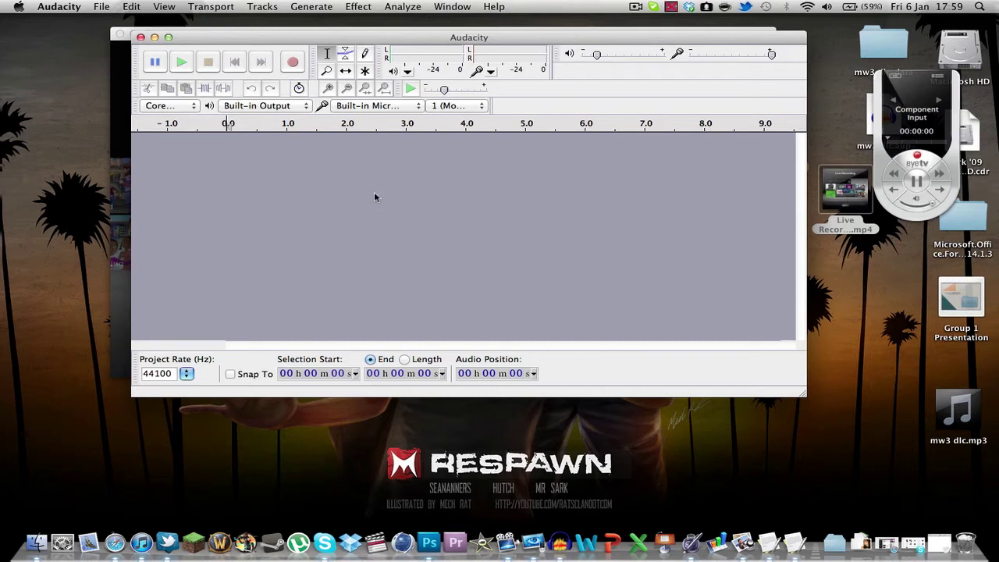
Try the HP Premium Digital Headset as both playback and recording device in the preferences, and discard the change
click(101, 6)
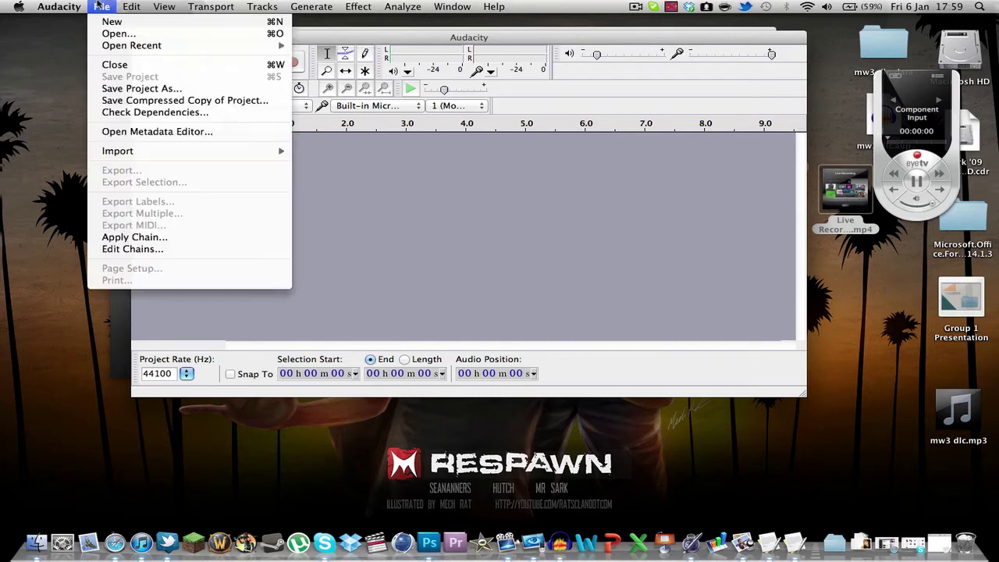
mouse_move(73, 5)
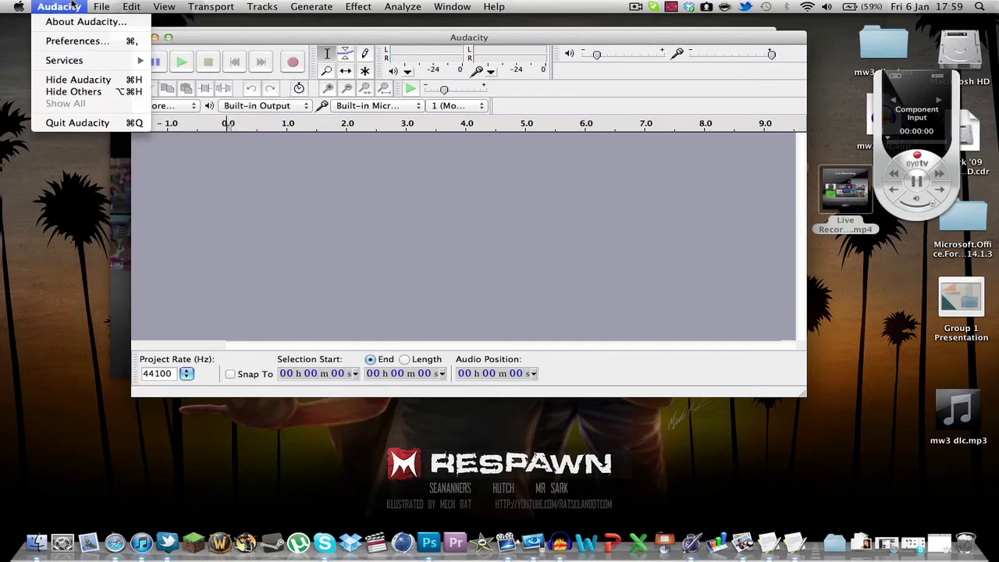
click(81, 44)
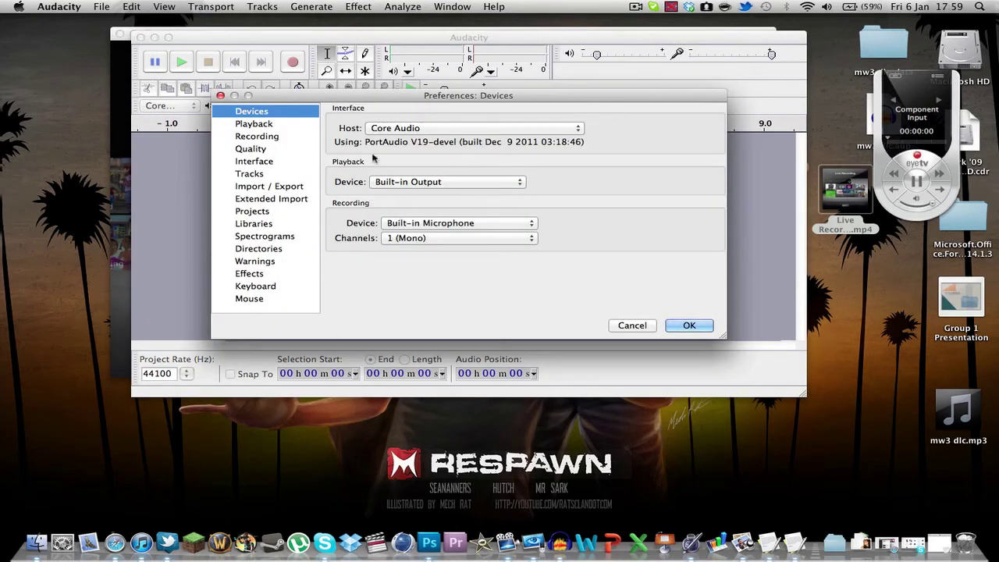
click(263, 125)
click(258, 112)
click(419, 179)
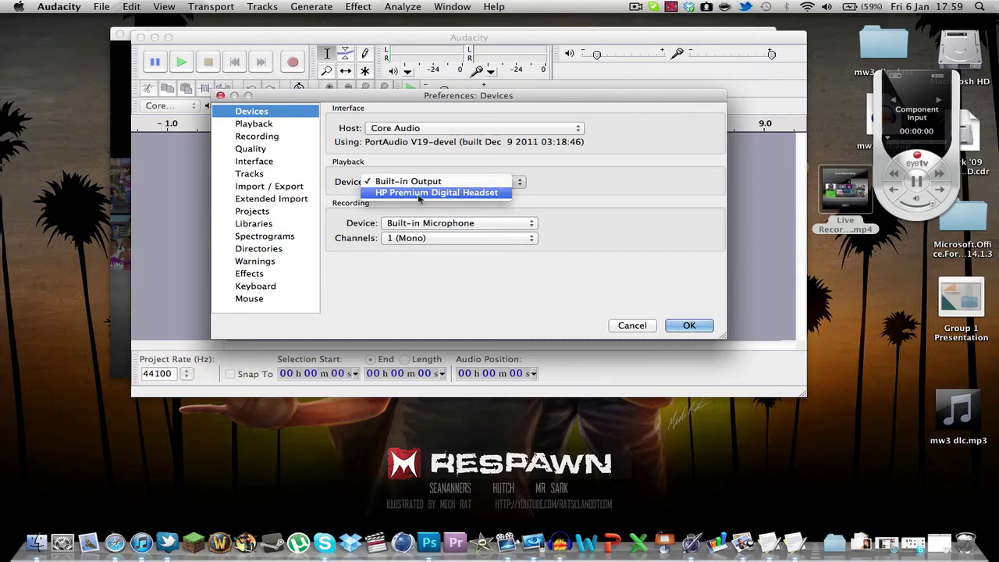
click(419, 193)
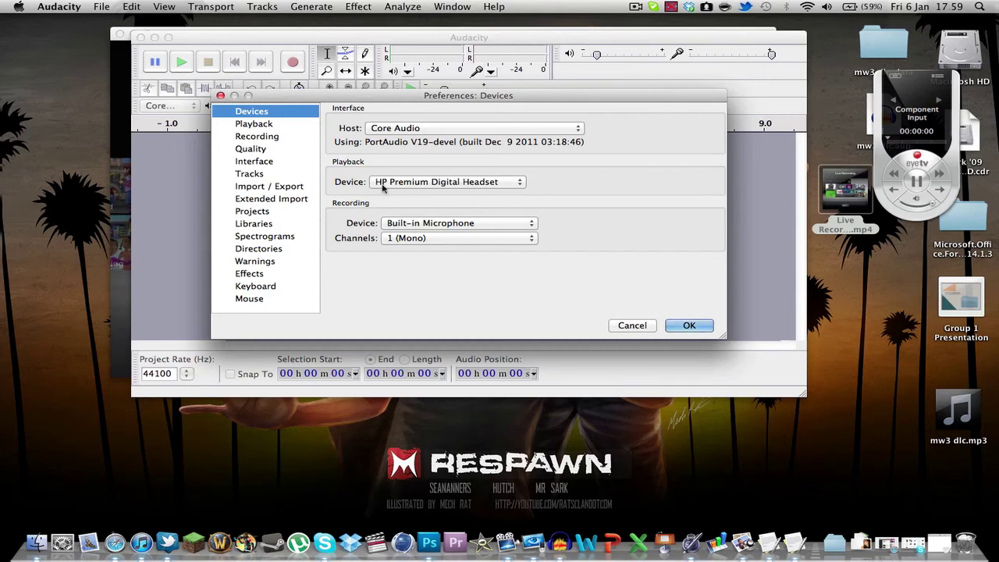
click(428, 225)
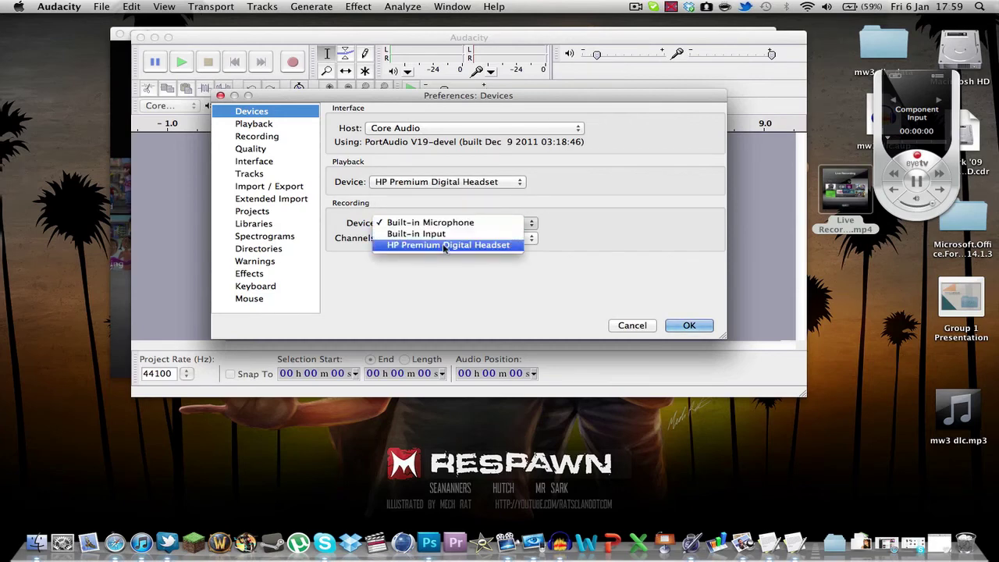
click(442, 244)
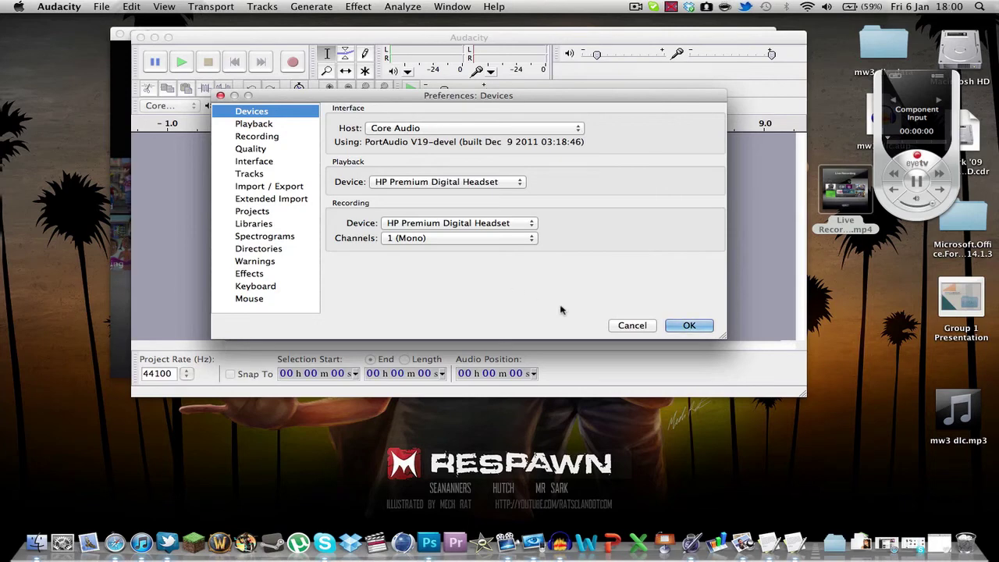
click(634, 326)
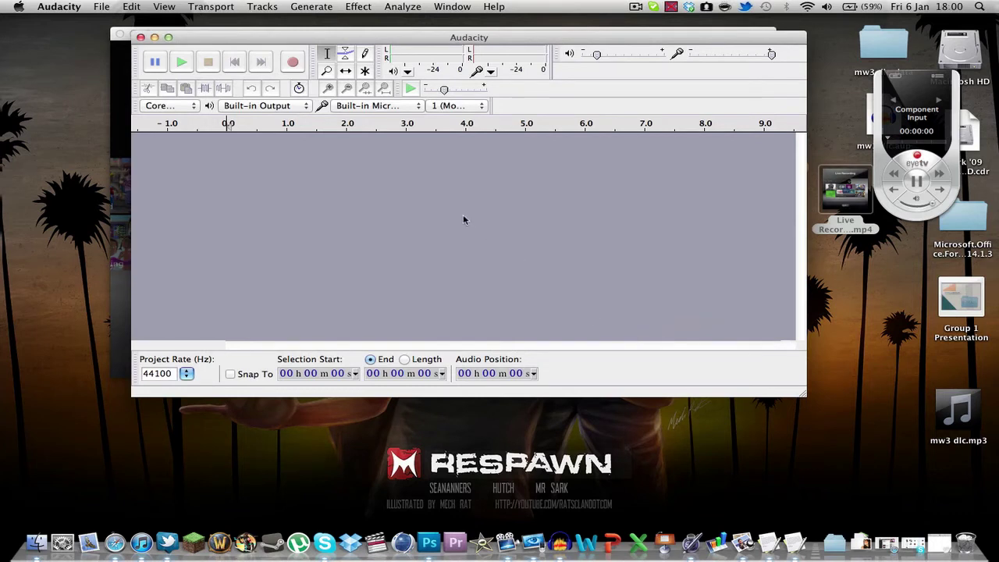
Record a short voice test of about 3 seconds on a new mono track and stop the recording
click(292, 63)
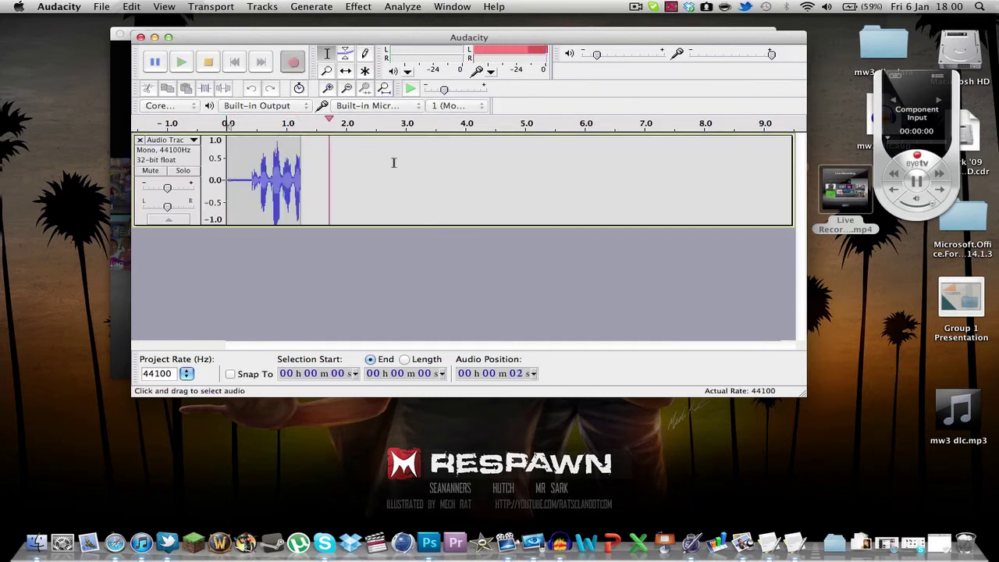
click(211, 64)
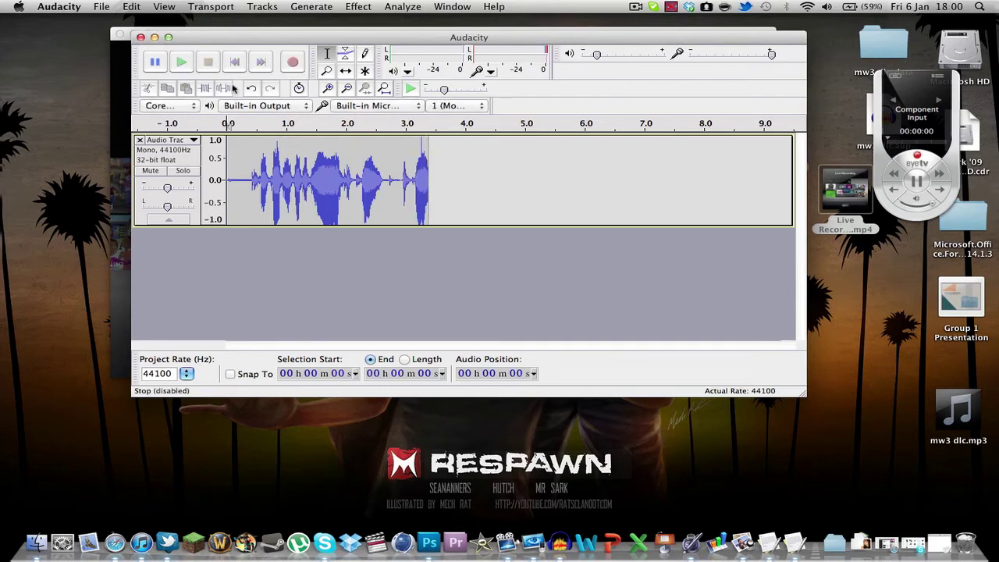
click(100, 7)
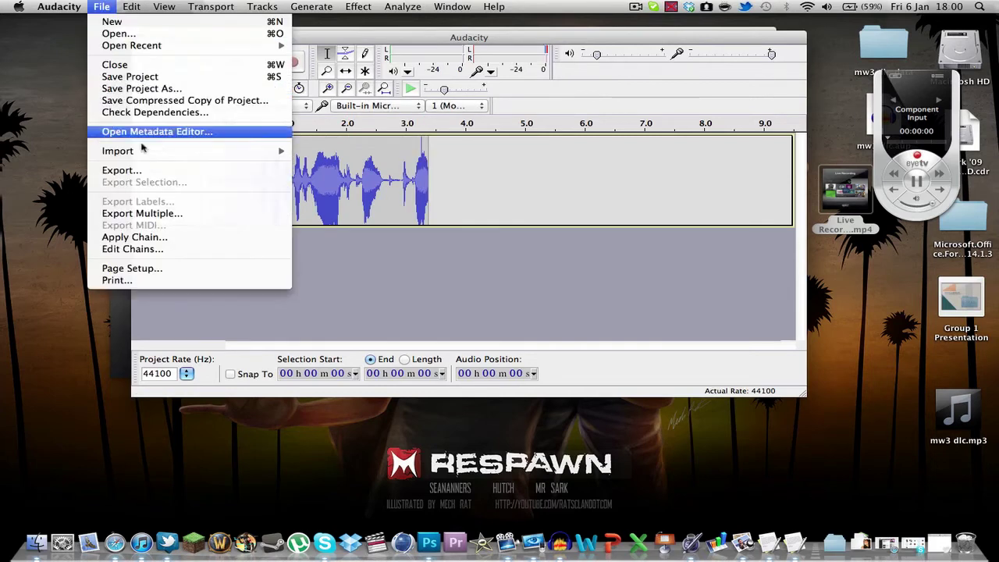
key(Escape)
Try deleting the section between about 1.4 and 2.2 seconds of the voice track, and undo the deletion
click(338, 180)
click(297, 139)
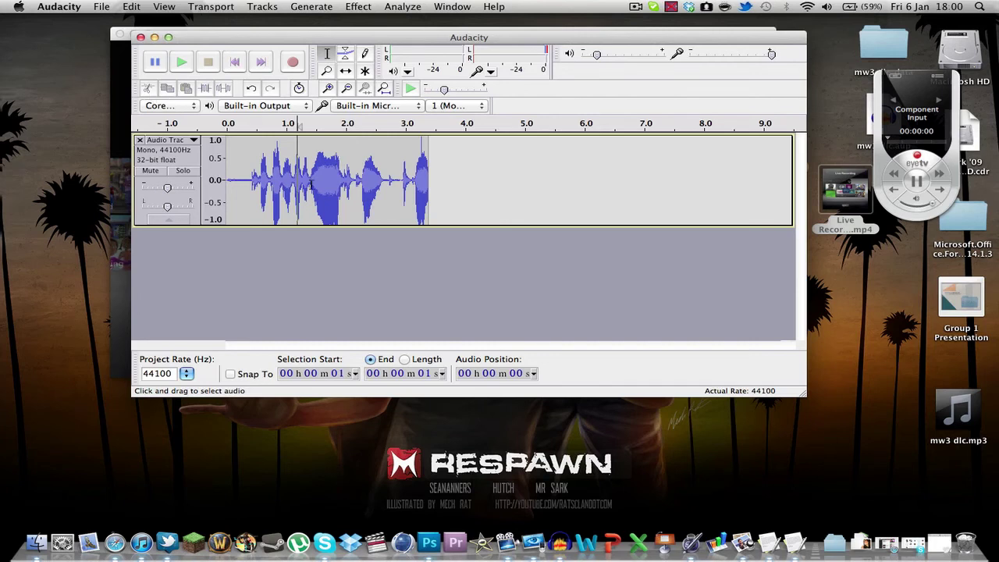
drag(313, 181, 360, 205)
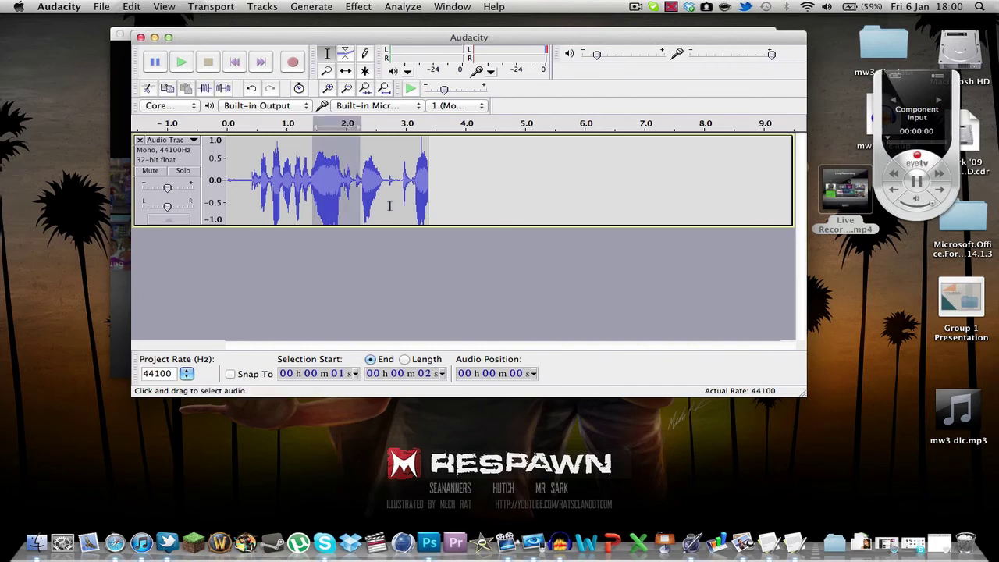
key(Delete)
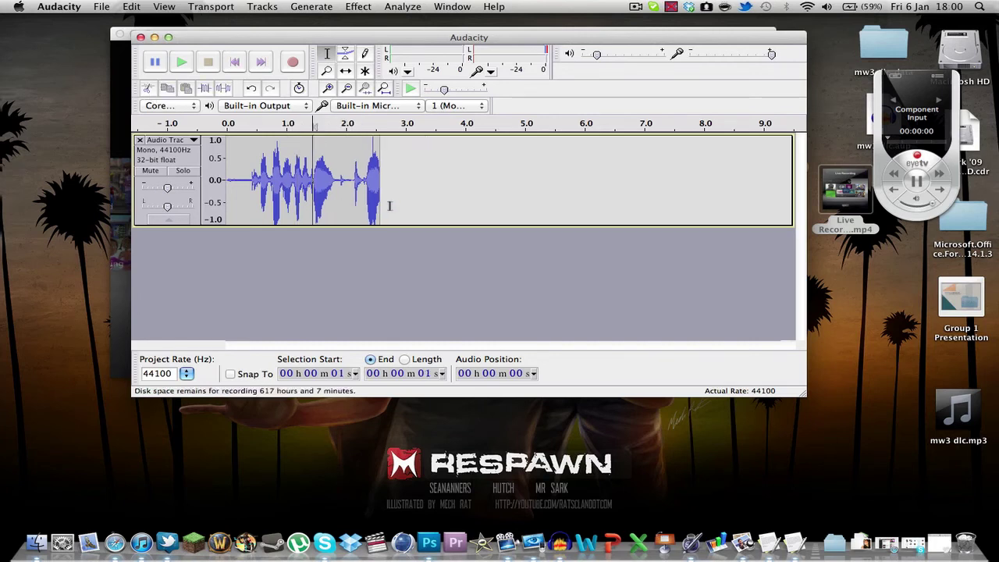
key(super+z)
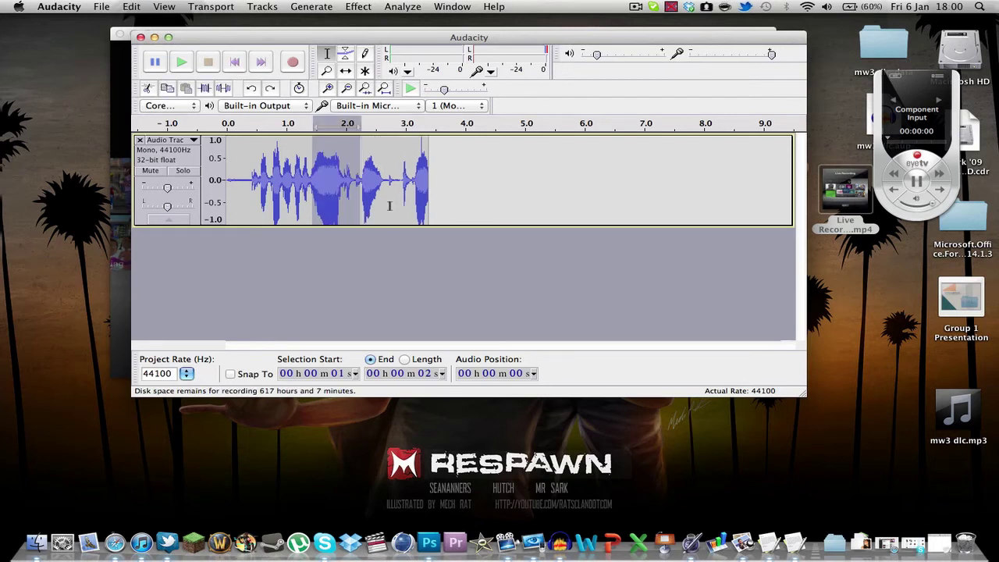
click(403, 275)
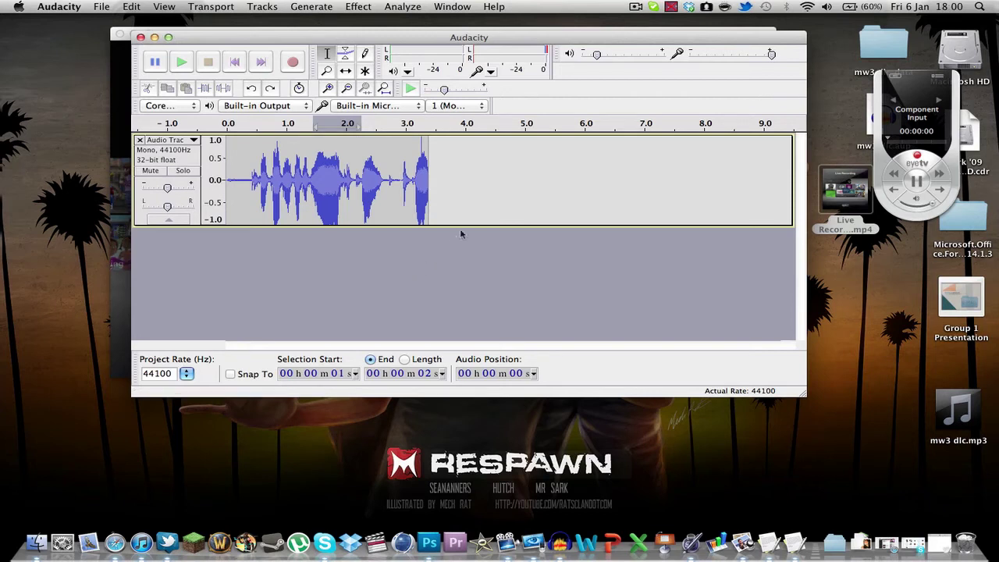
click(439, 195)
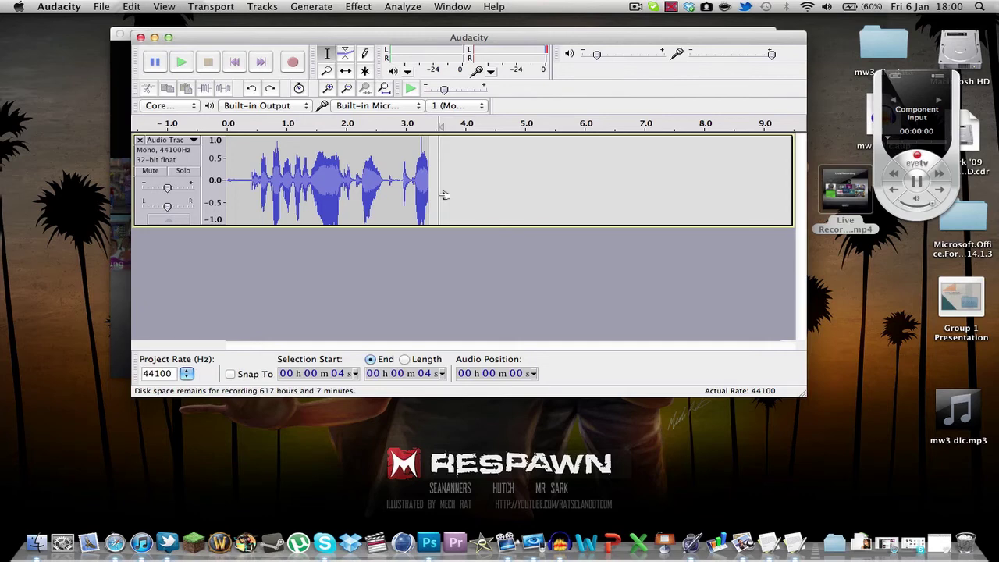
Export the voice recording to the Desktop in MP3 format as "commentary test" and move the new file nearer the Live Recording clip
click(103, 6)
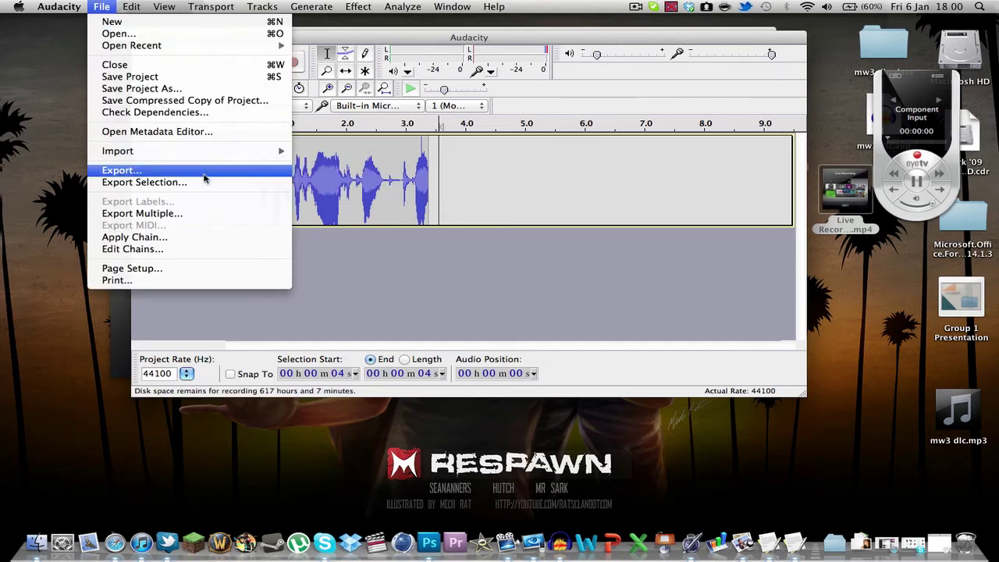
click(199, 170)
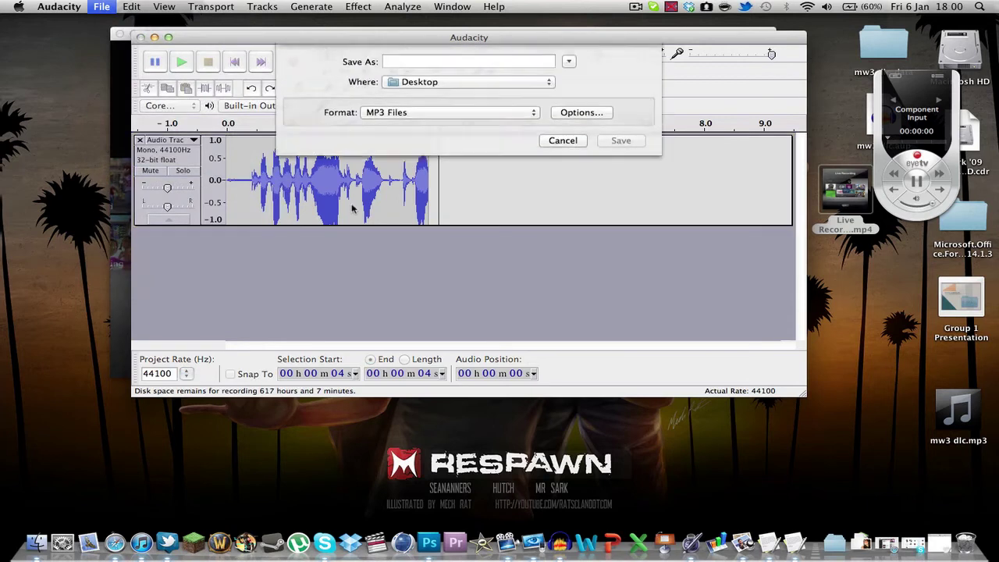
click(488, 118)
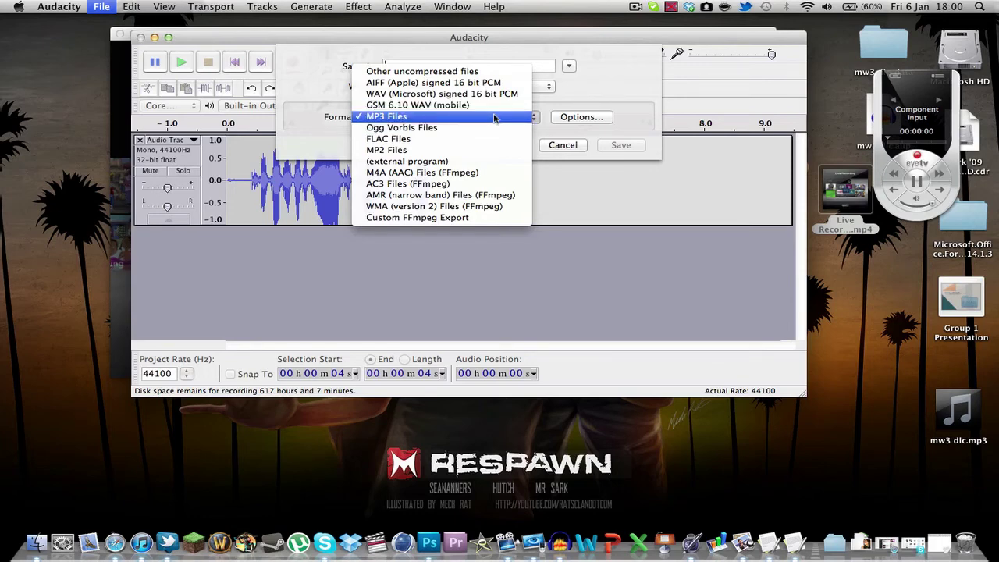
click(494, 117)
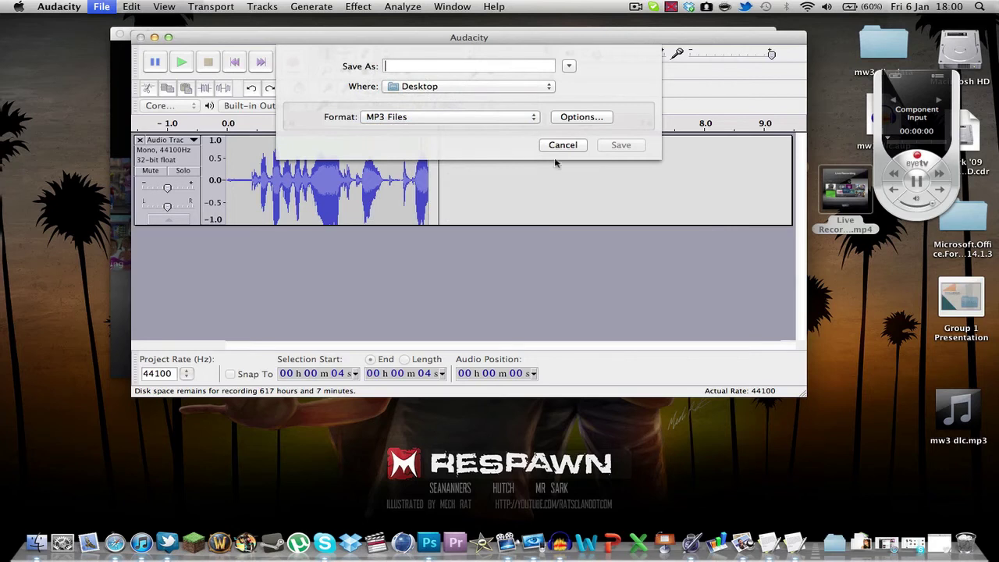
text(comme)
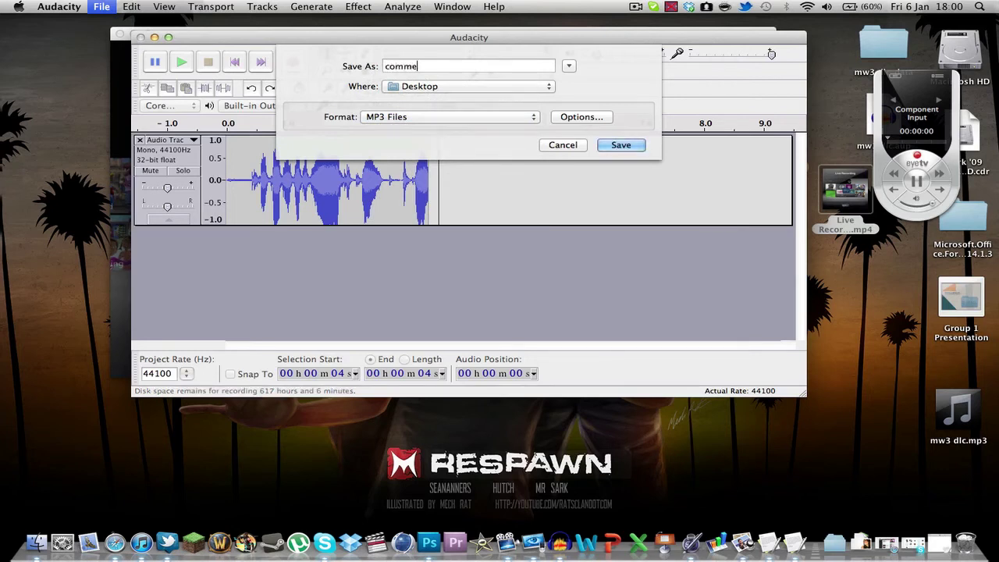
text(ntary test)
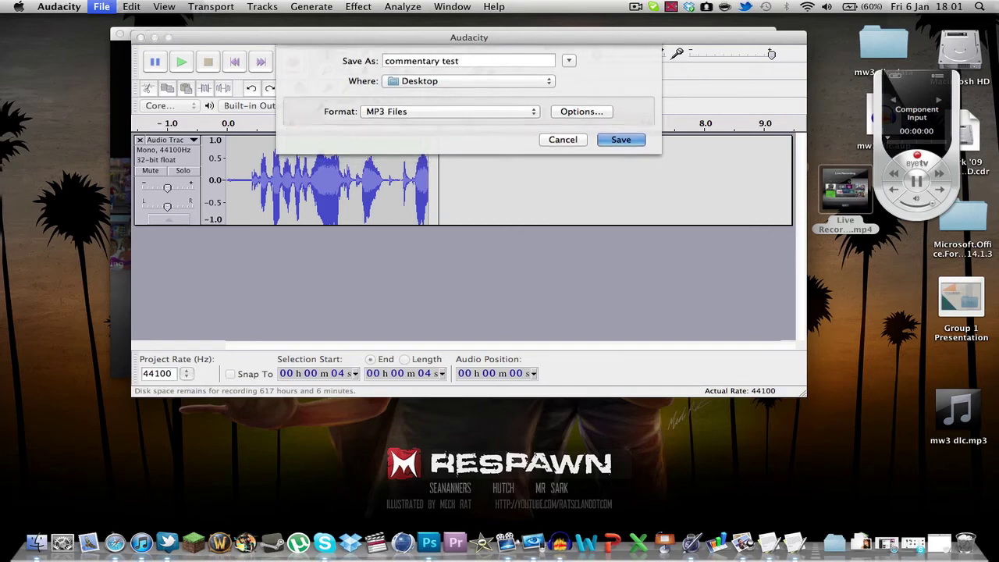
key(Return)
key(Return)
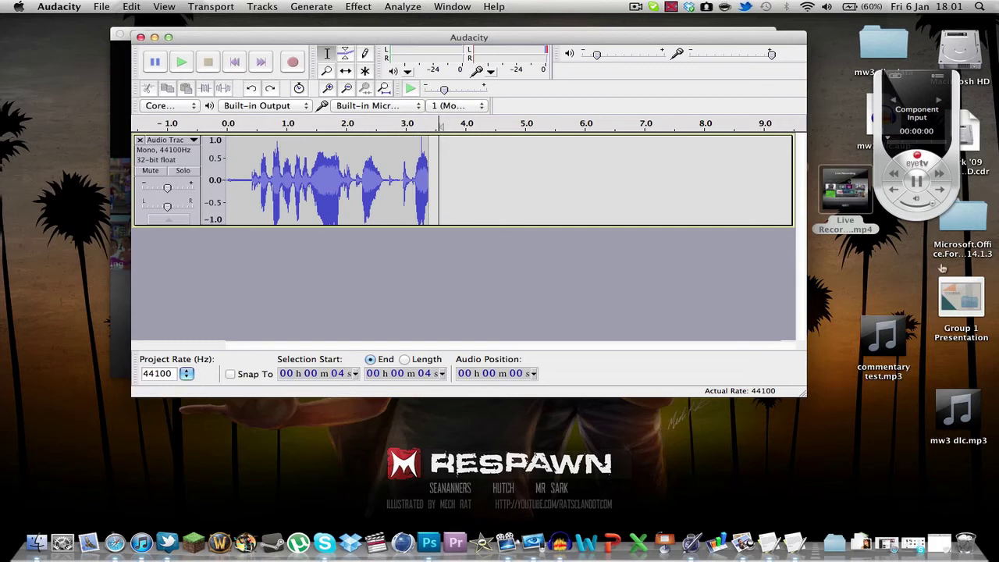
drag(898, 336, 866, 295)
click(863, 347)
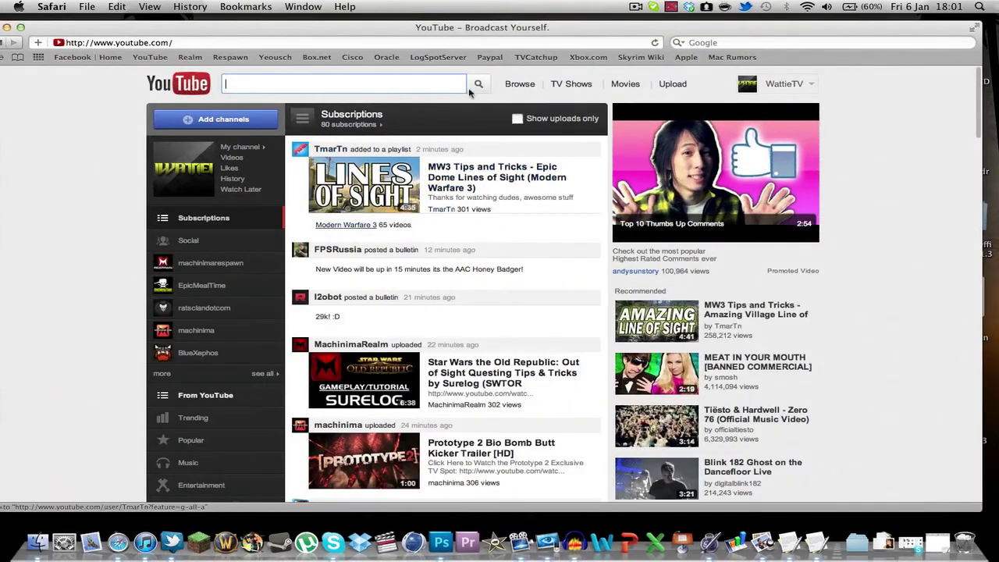
Search the web for "audacity mp3 plugin mac" from the browser's search field
key(super+alt+f)
text(auda)
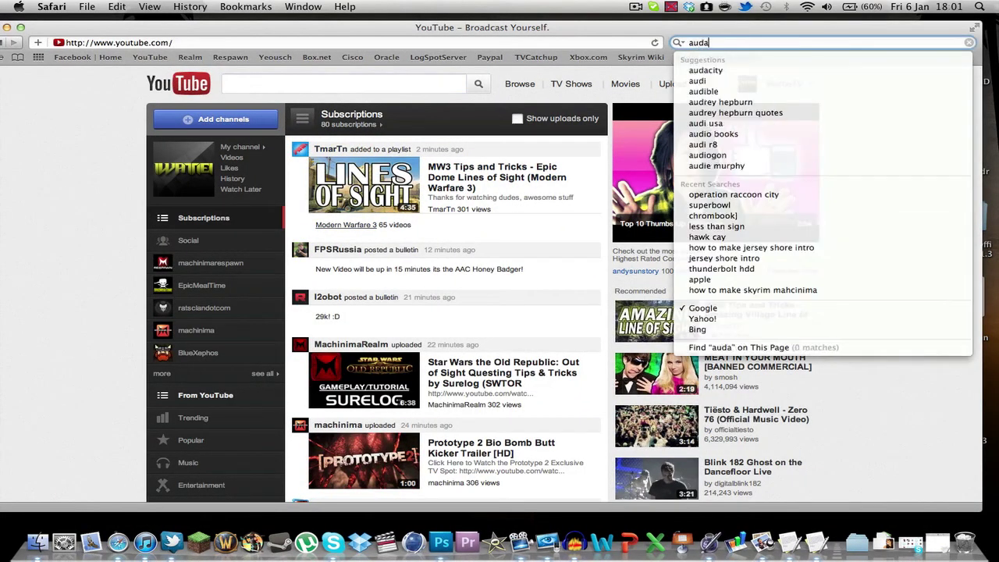
text(city mp3)
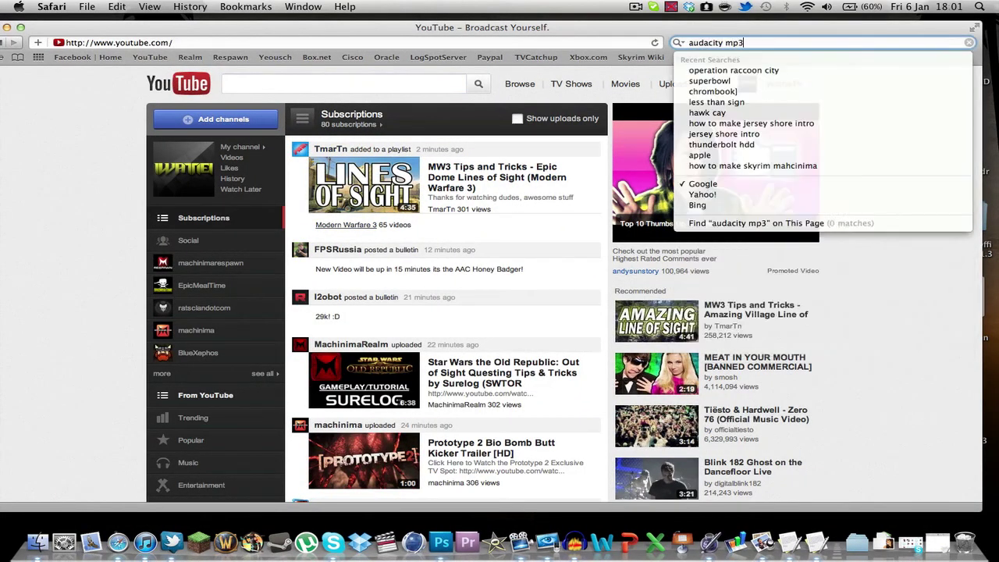
text( plugin mac)
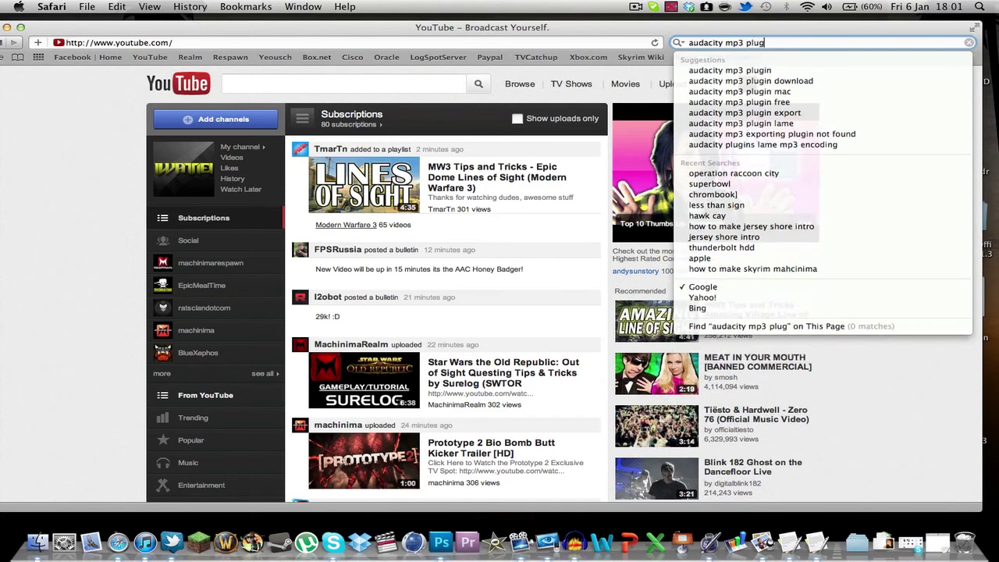
key(Return)
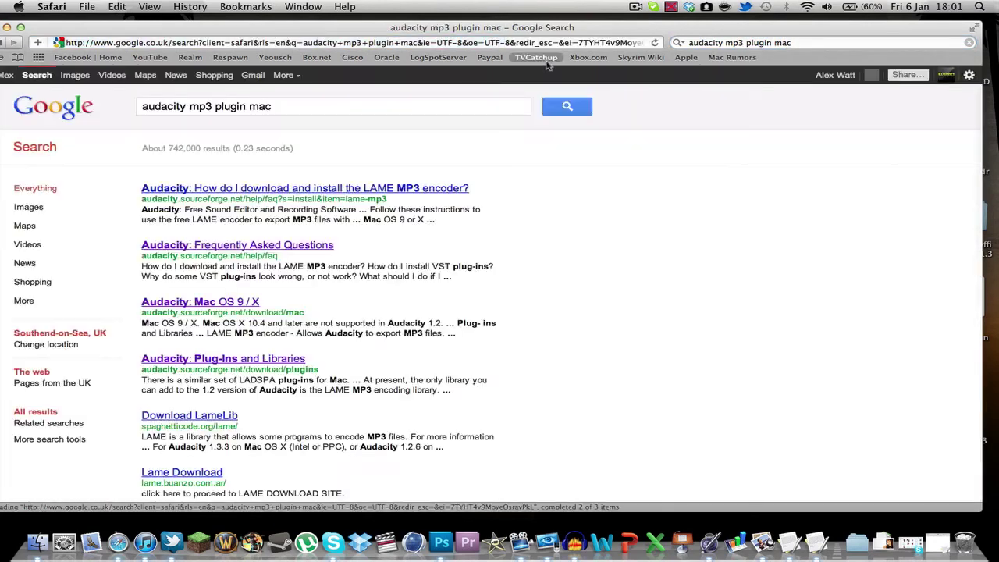
Open the LAME MP3 encoder installation instructions from Audacity's Frequently Asked Questions, and close the browser window
click(256, 247)
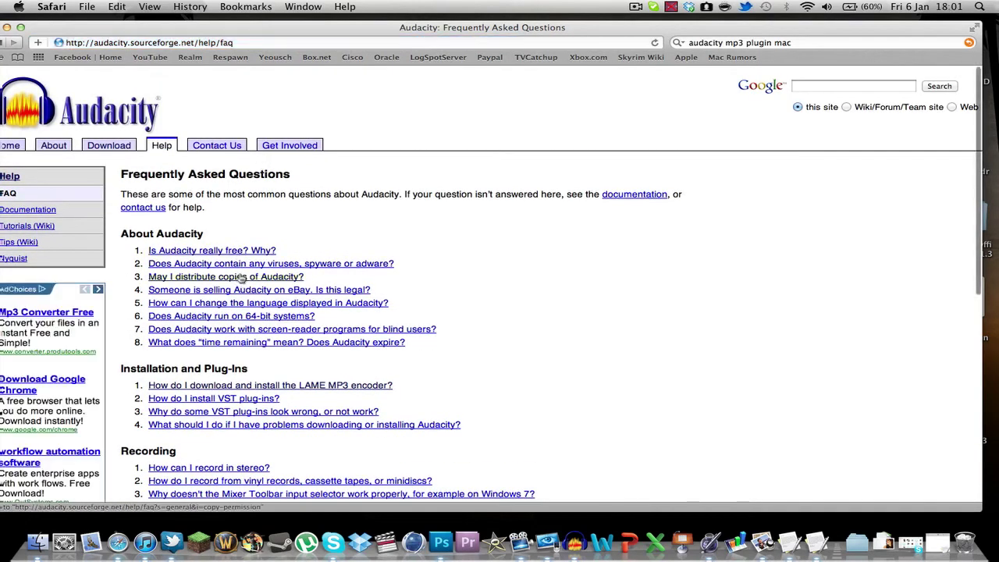
right_click(258, 385)
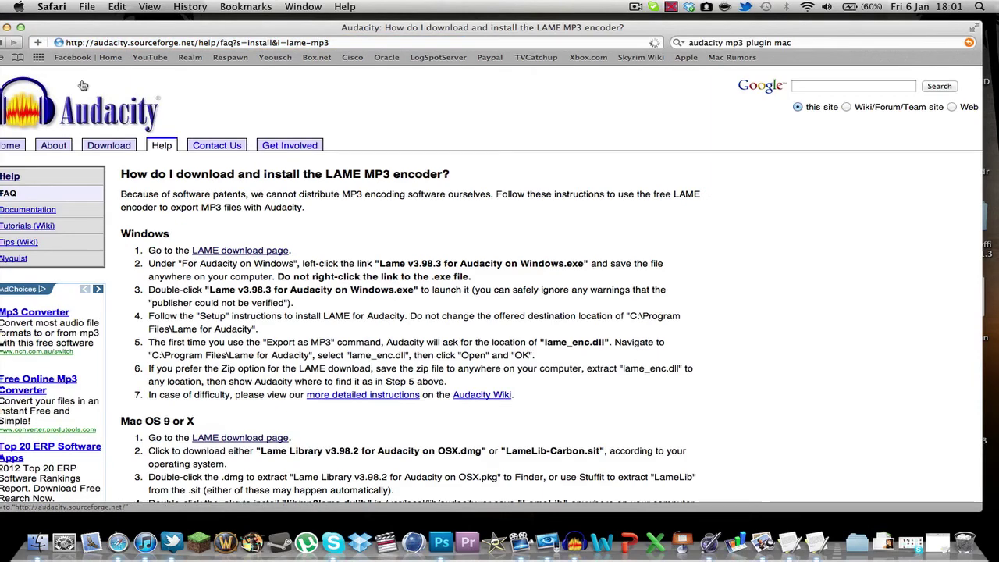
click(21, 27)
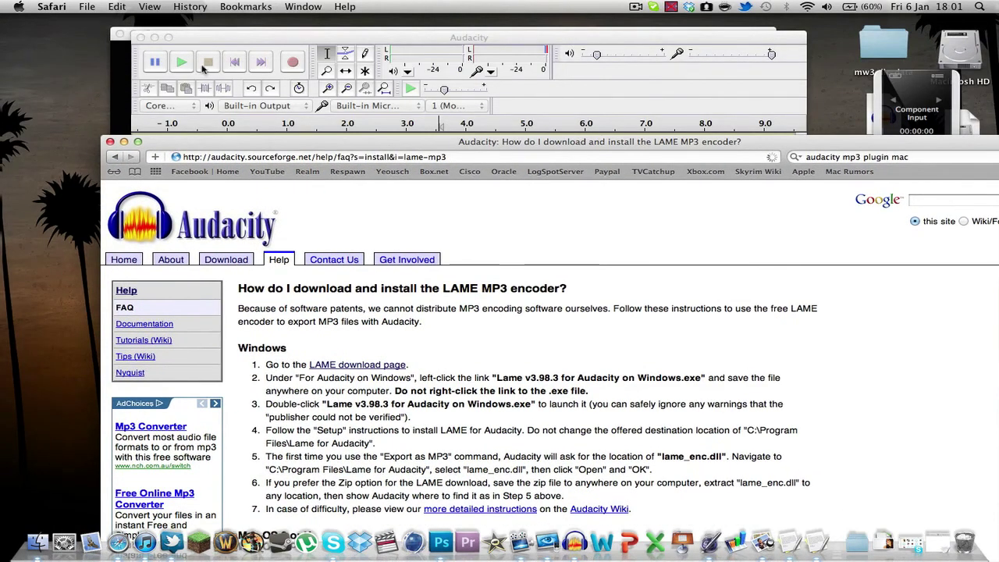
click(200, 52)
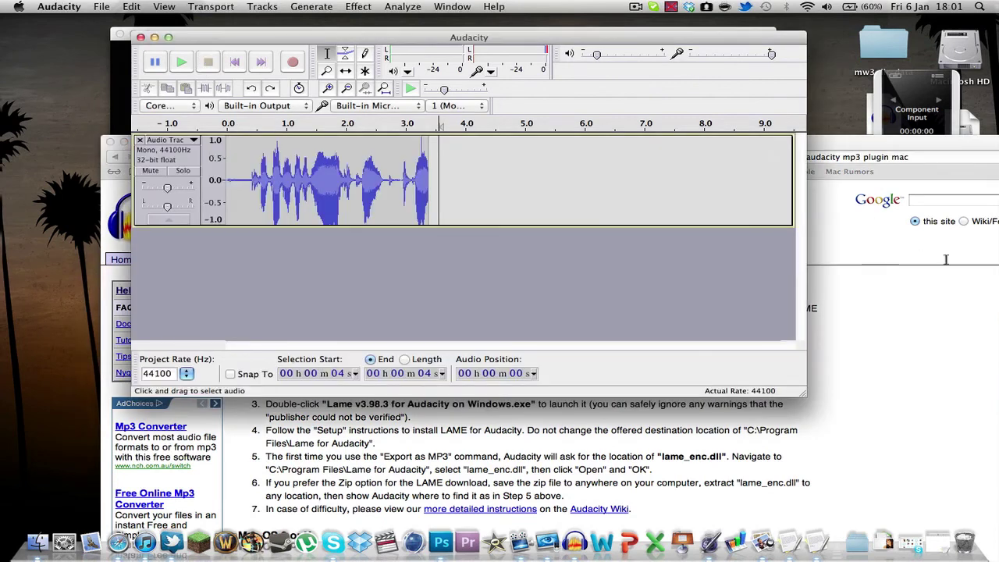
click(946, 262)
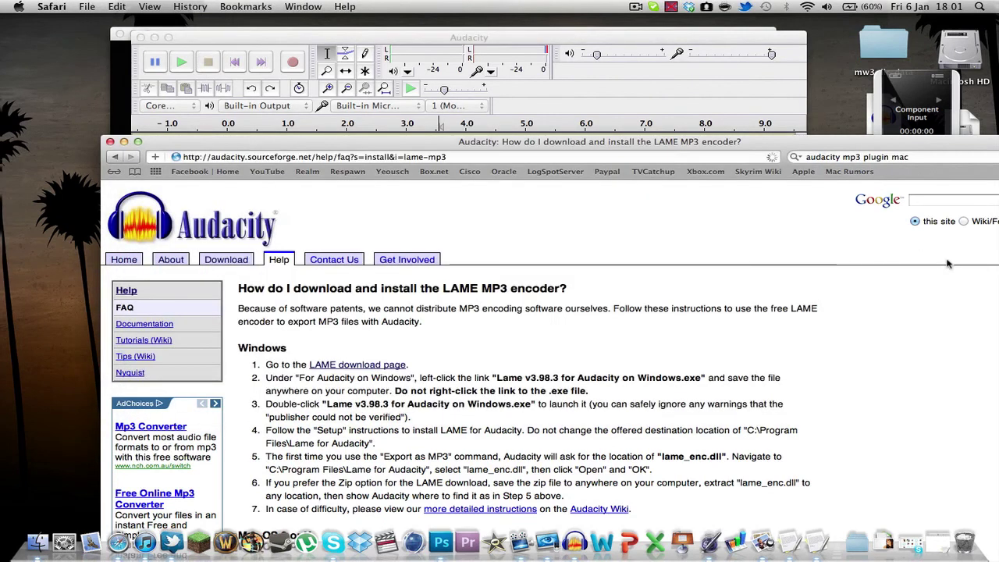
click(110, 142)
Move the Audacity and EyeTV windows aside and place the commentary test and Live Recording files next to each other on the Desktop
click(493, 278)
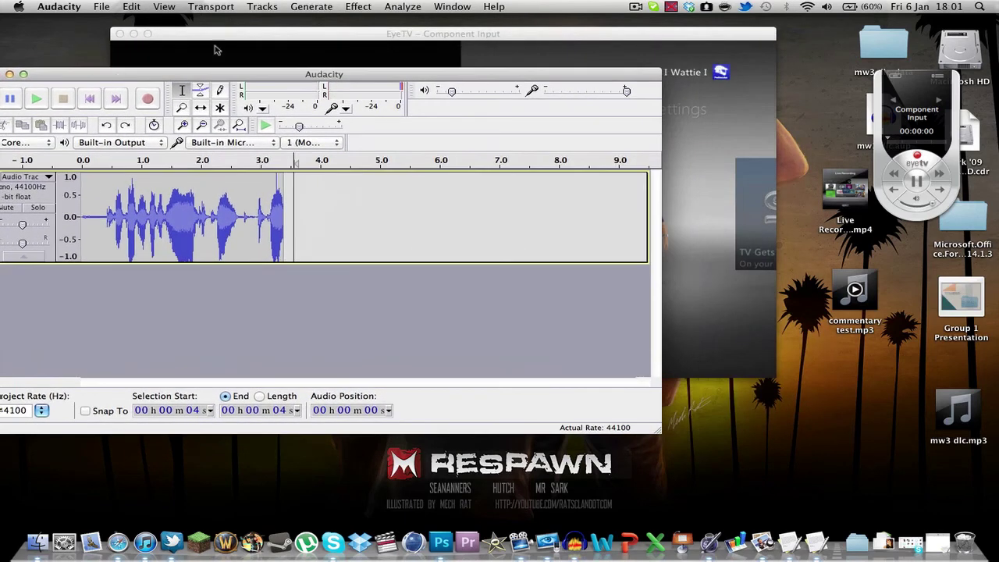
drag(241, 37, 162, 9)
drag(860, 298, 748, 201)
drag(843, 193, 798, 205)
click(806, 294)
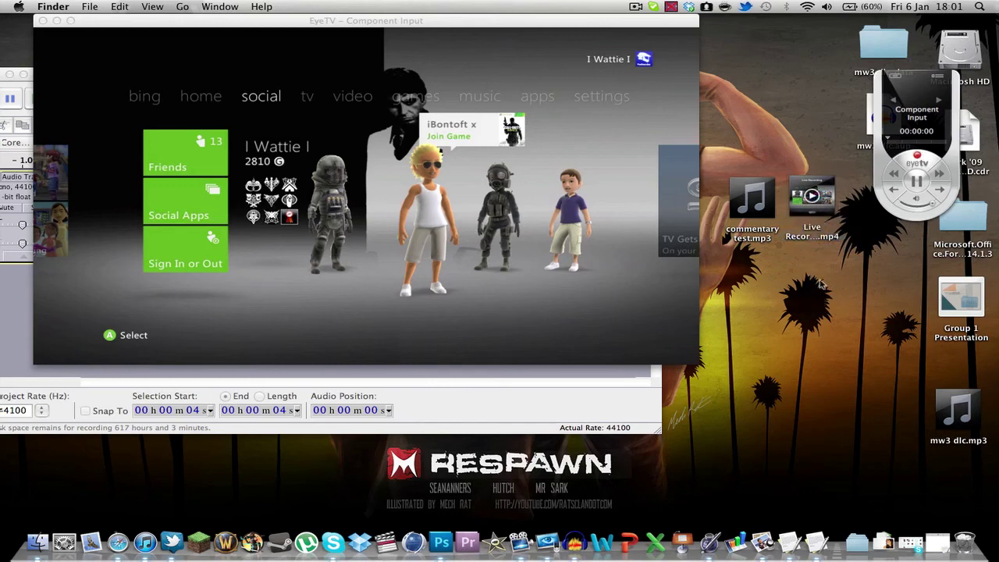
click(761, 230)
click(773, 298)
drag(720, 146, 847, 281)
click(835, 301)
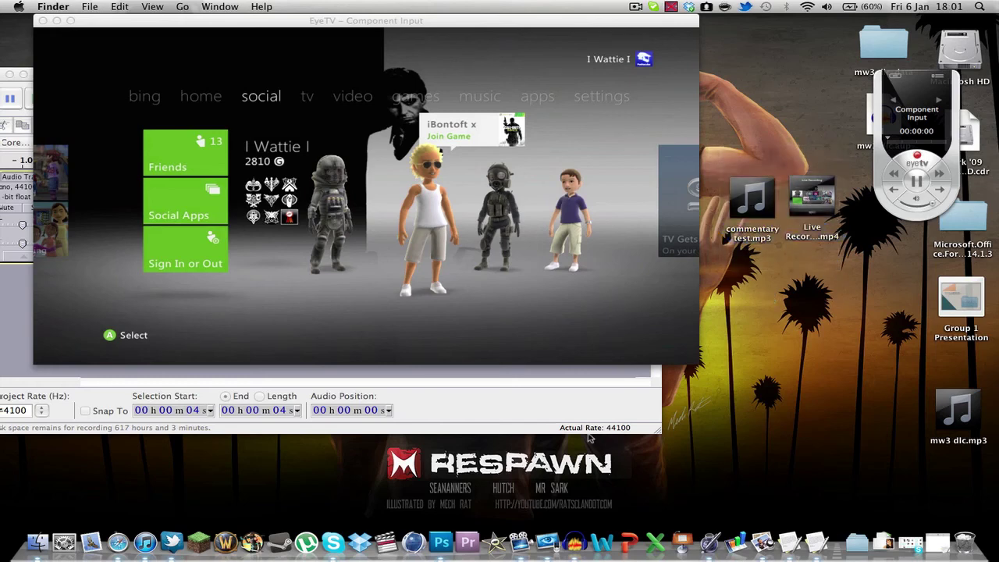